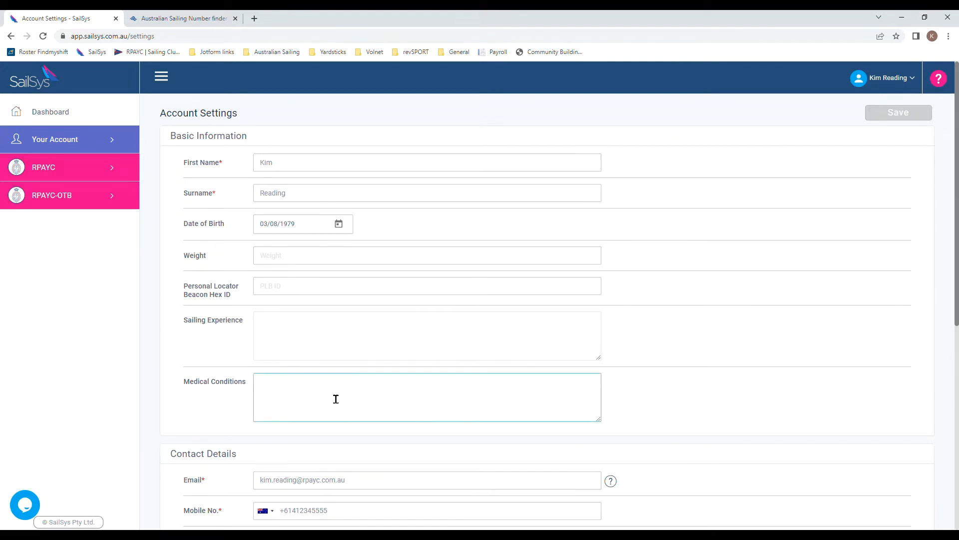
Step: Enter None as the medical conditions, then start adding a club membership under Affiliations
text(None)
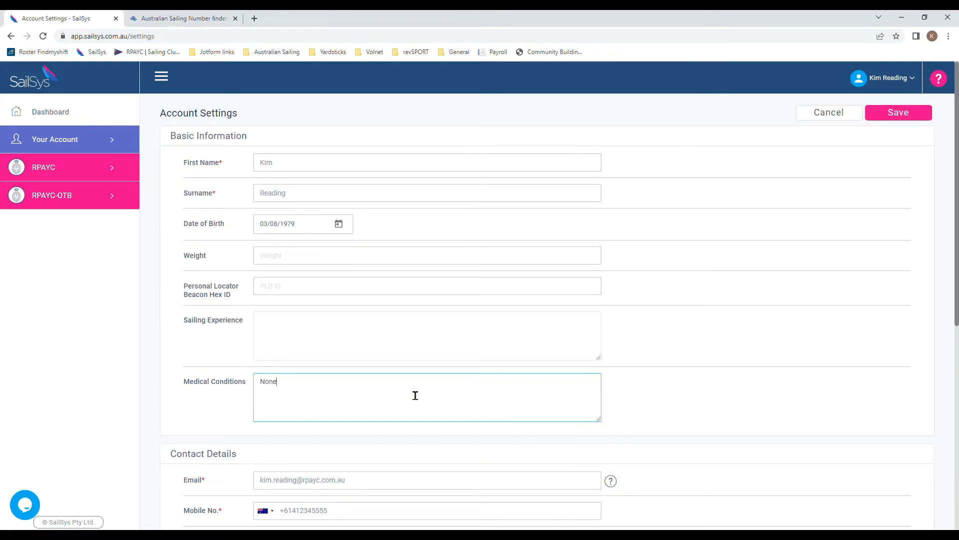
click(630, 407)
scroll(629, 408, down, 1)
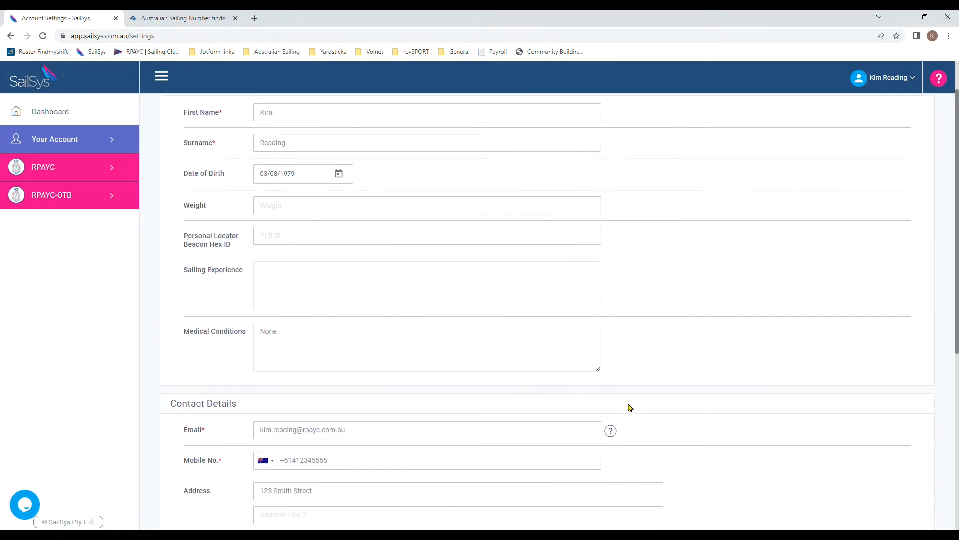
scroll(647, 407, down, 1)
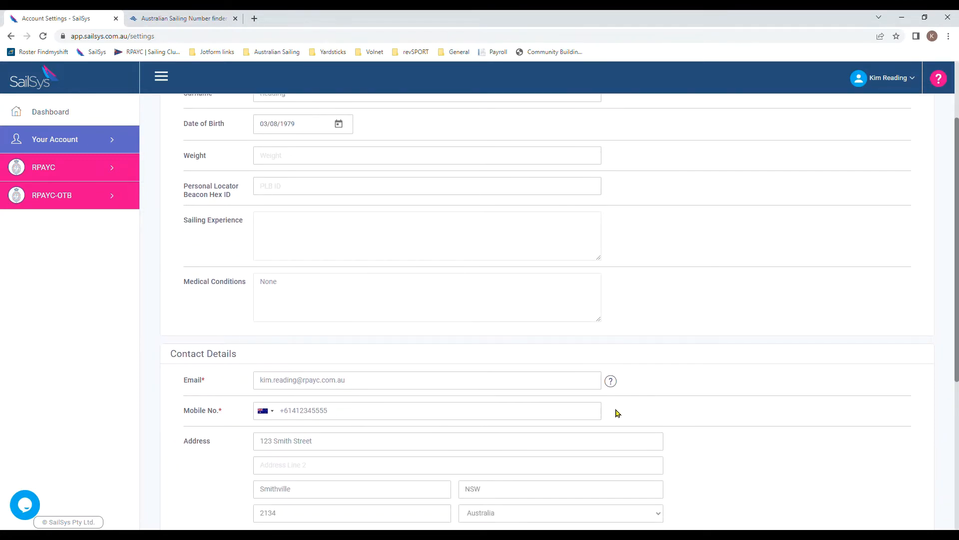
scroll(679, 440, down, 3)
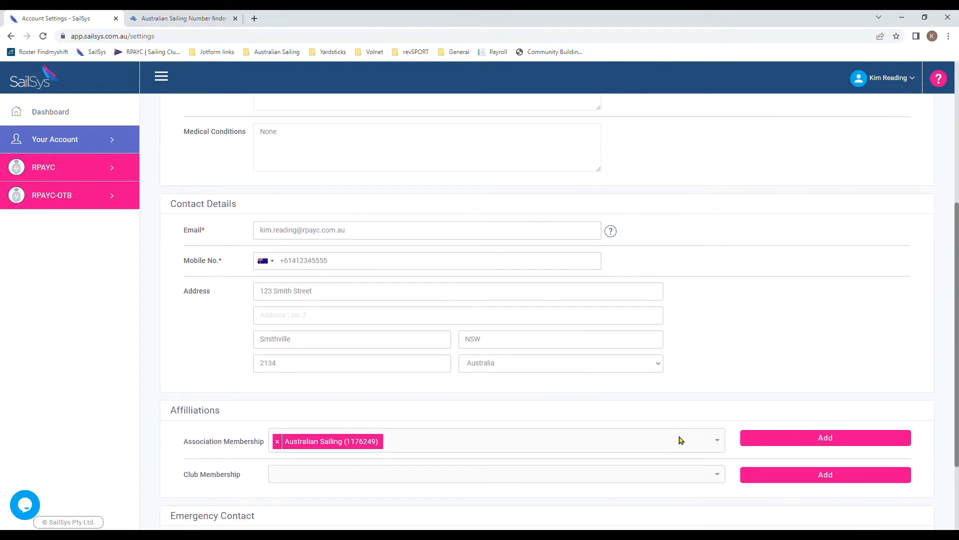
click(828, 478)
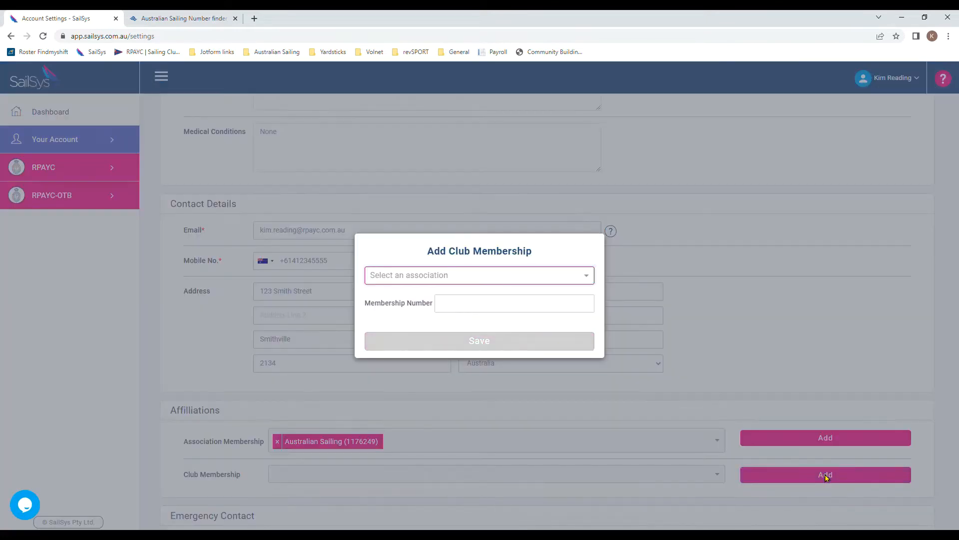
Step: Browse the association list, then close the Add Club Membership dialog without choosing one
click(590, 275)
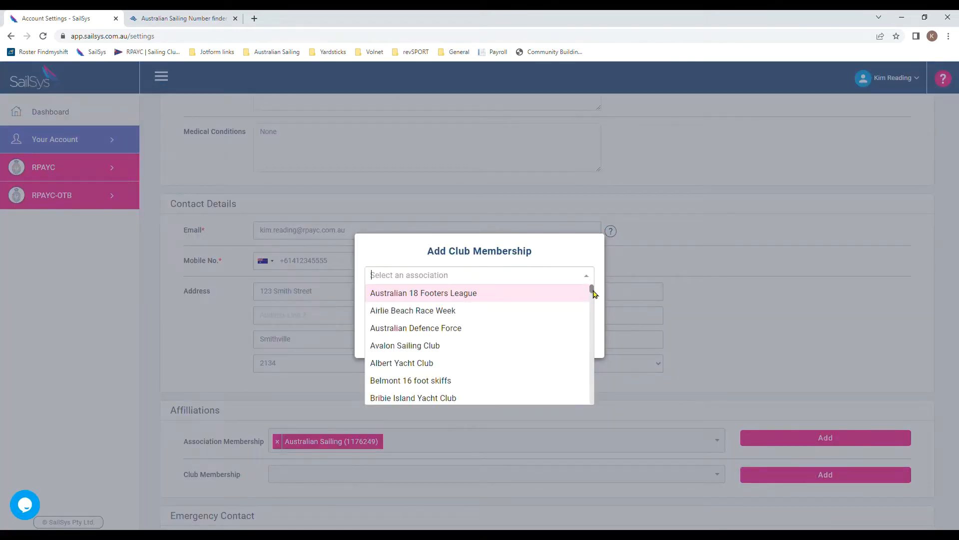
mouse_move(592, 291)
mouse_down()
mouse_move(591, 311)
mouse_move(592, 289)
mouse_up()
click(845, 338)
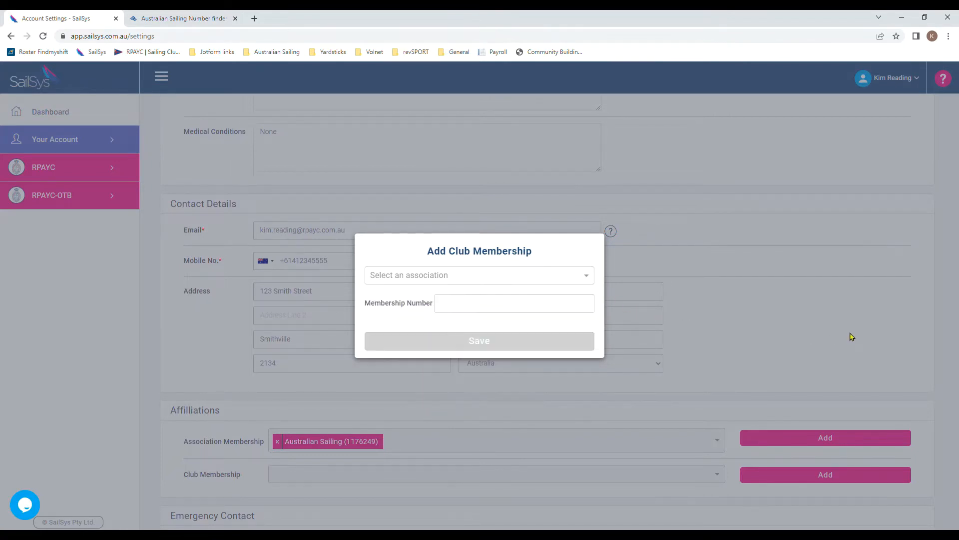
click(851, 336)
Step: Save the updated account settings
scroll(846, 339, down, 2)
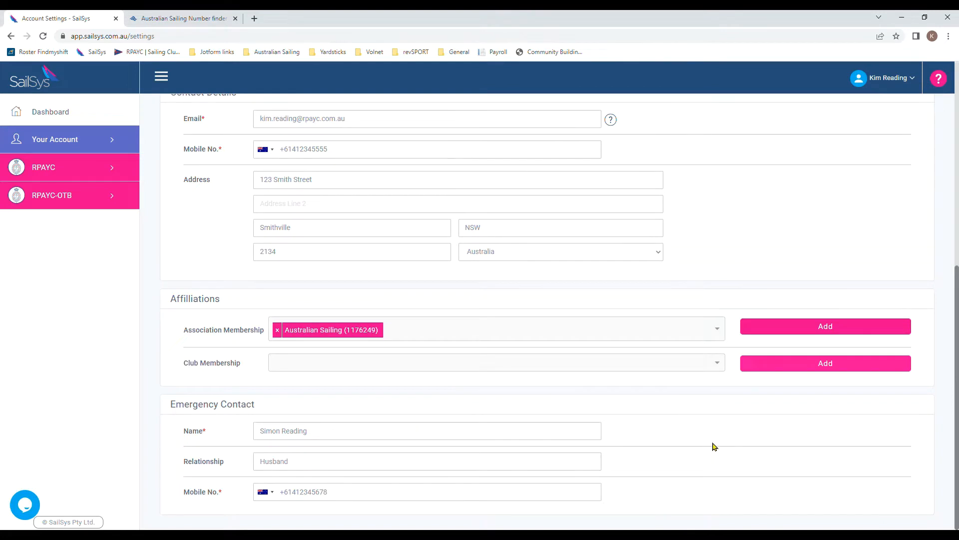
scroll(713, 446, up, 7)
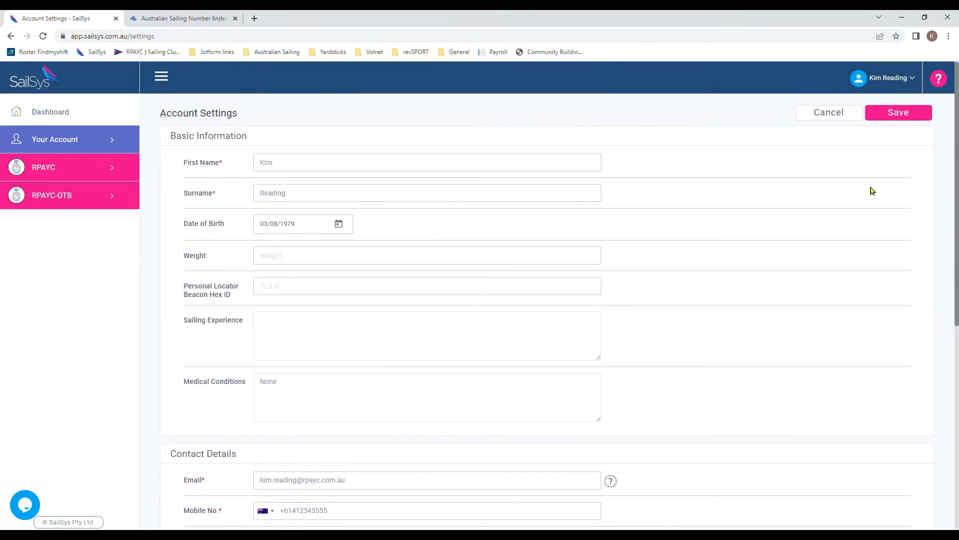
click(896, 118)
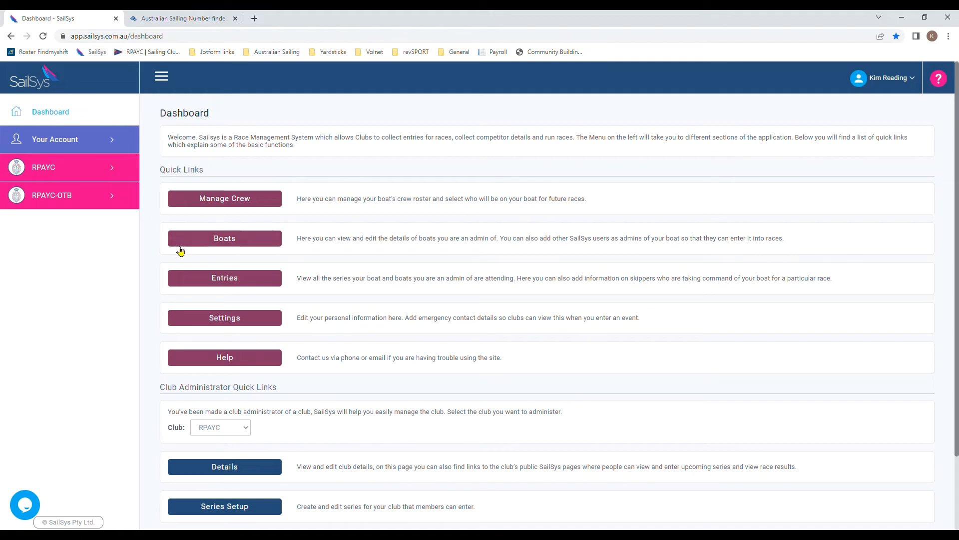
Step: Find RPAYC Elliott 4 (Harken Spinlock) under Boats, view it, and open it for editing
click(229, 244)
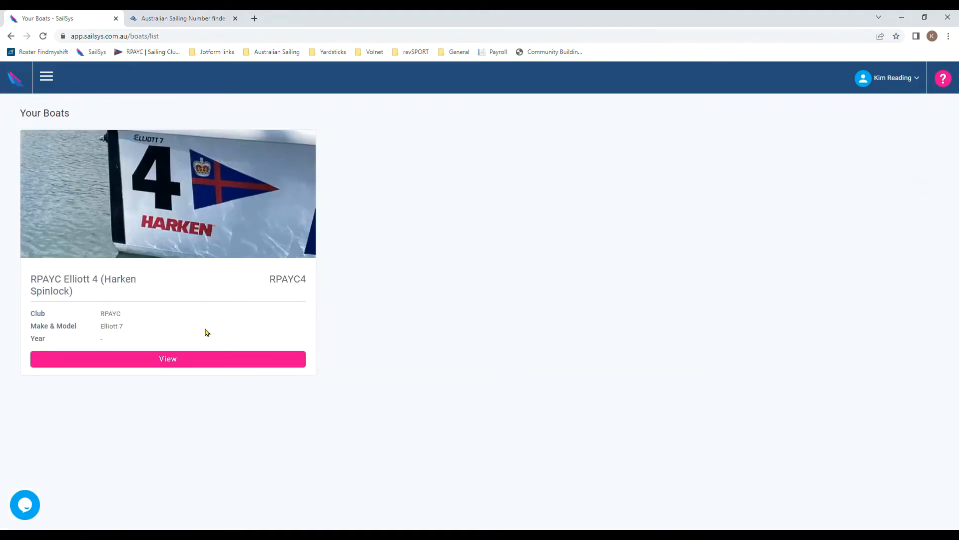
click(192, 360)
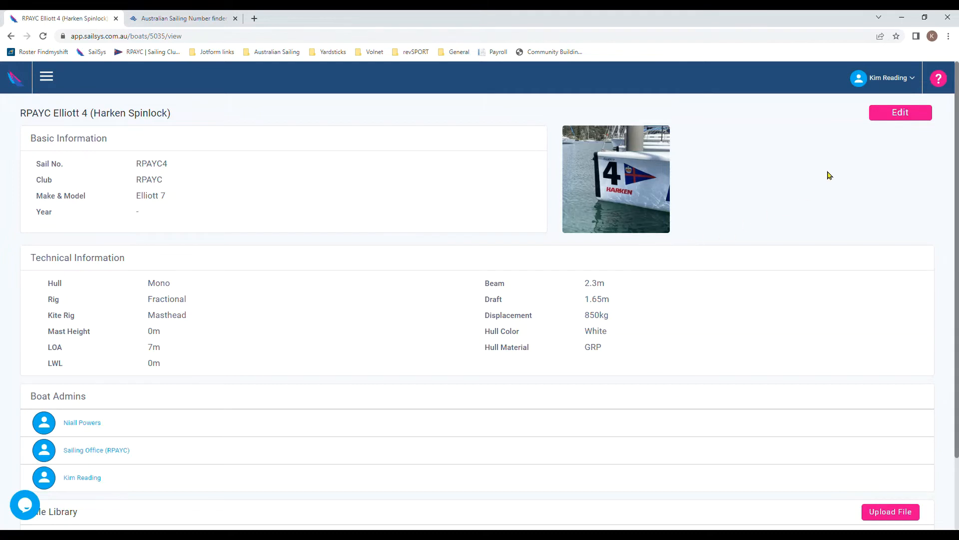
click(911, 112)
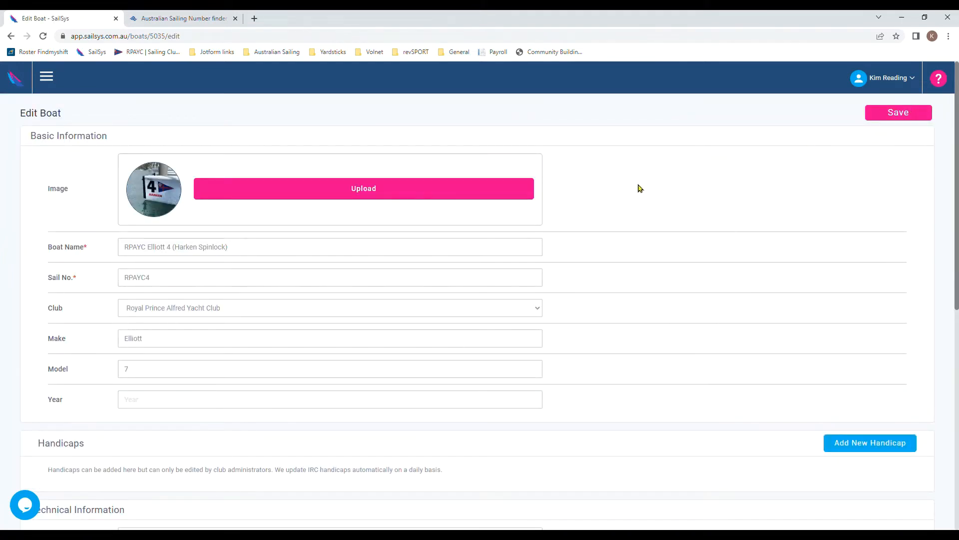
Step: Upload a replacement boat photo, change the sail number to RPAYC6, and save the boat
click(375, 192)
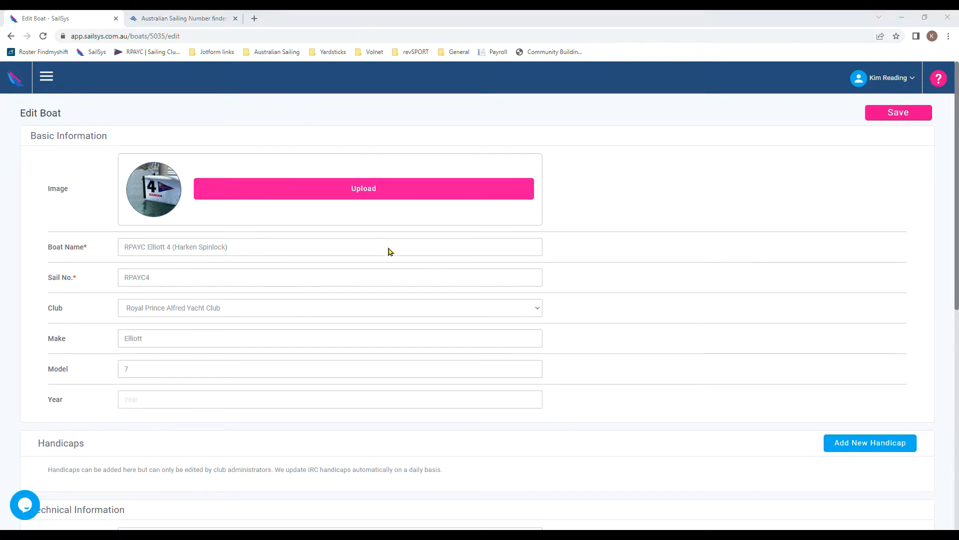
click(394, 265)
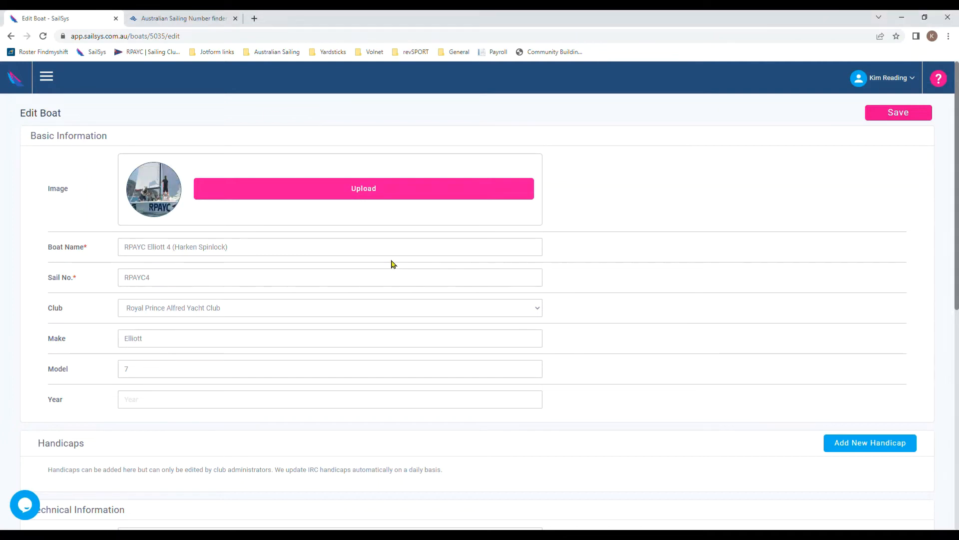
click(226, 283)
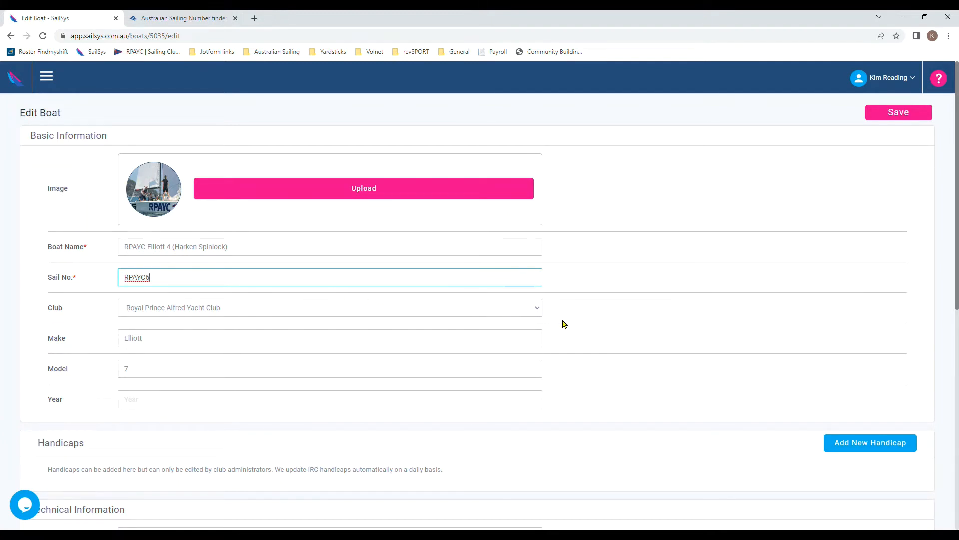
scroll(565, 330, down, 3)
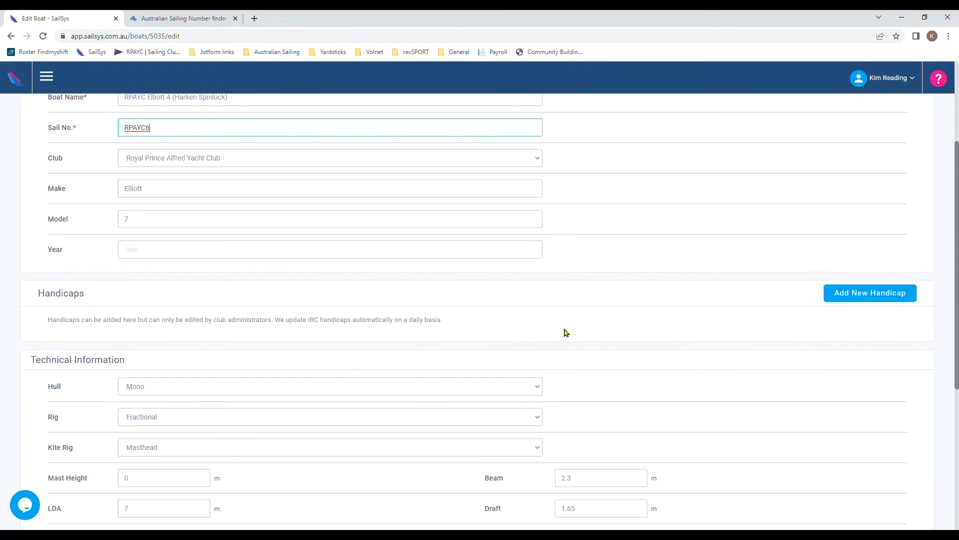
scroll(567, 335, down, 3)
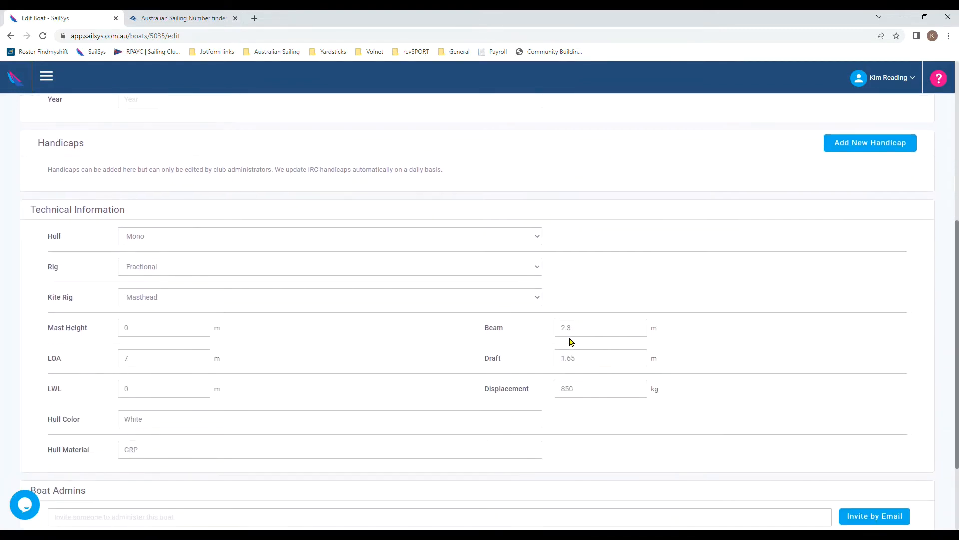
scroll(595, 368, down, 2)
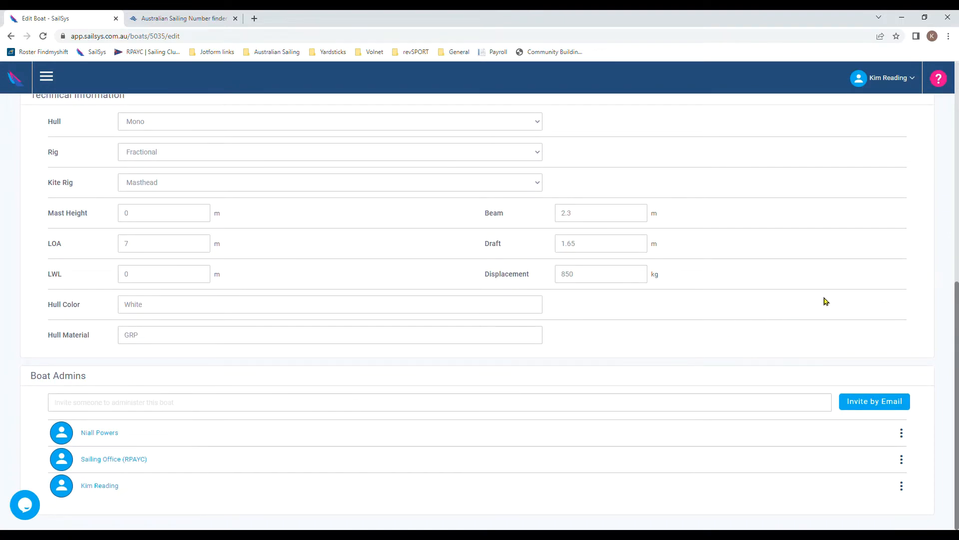
scroll(842, 295, up, 5)
scroll(844, 294, up, 3)
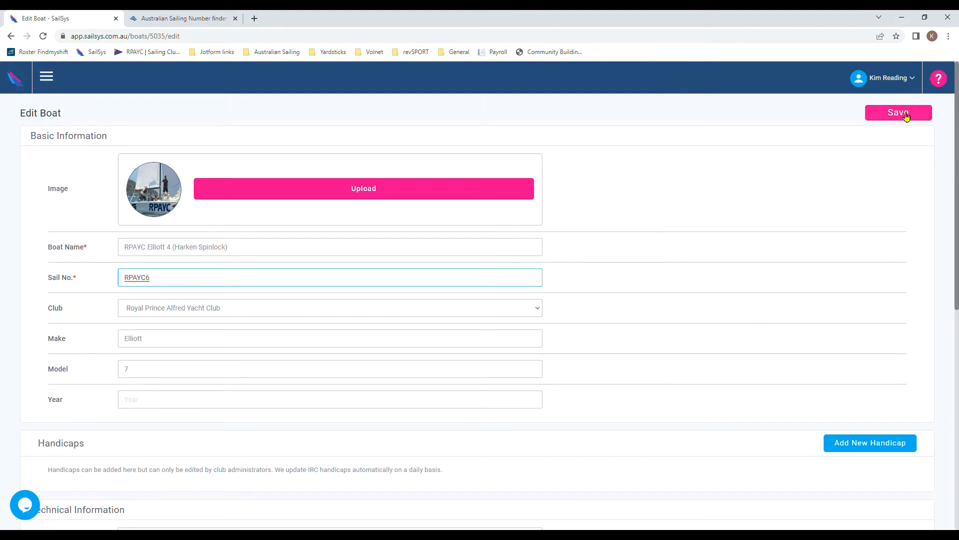
click(906, 115)
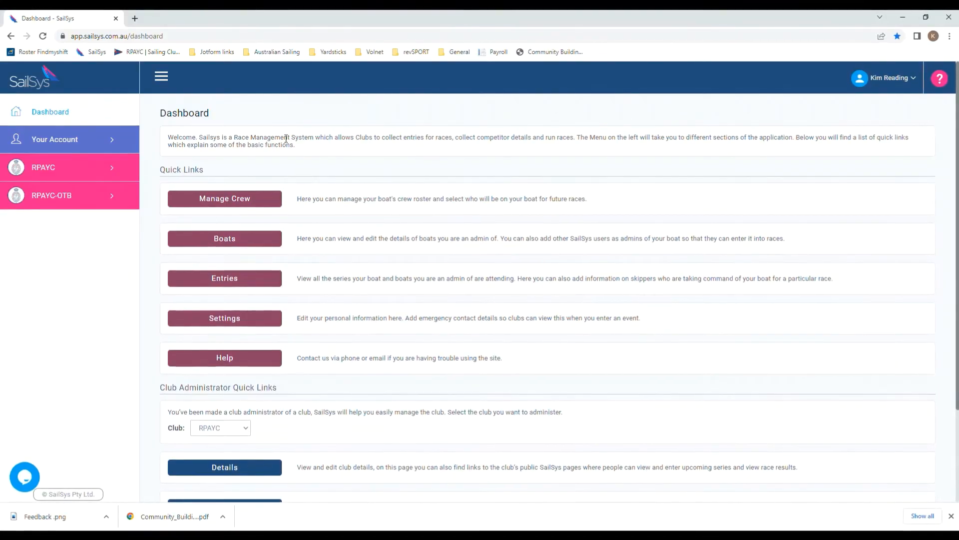
Step: Open Crew Lists from the Your Account section of the sidebar
click(113, 145)
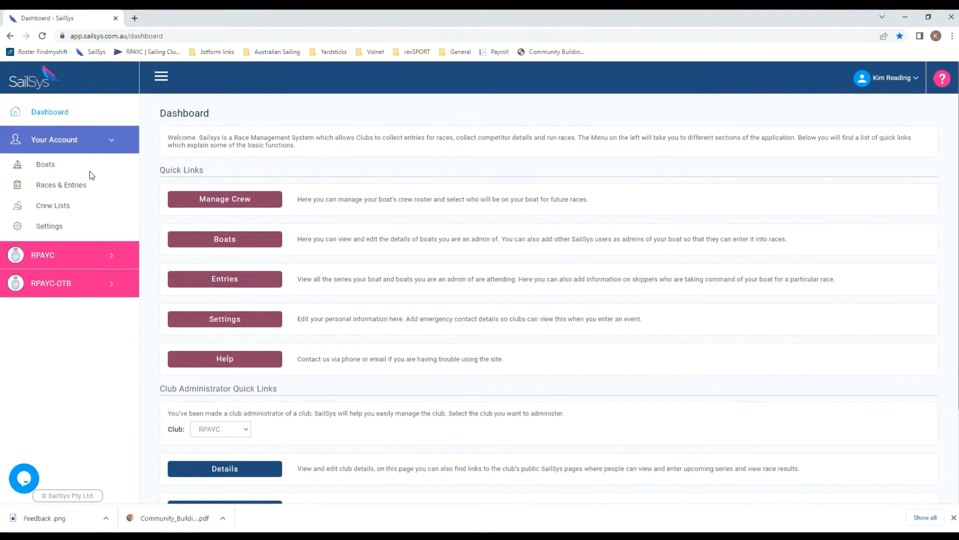
click(71, 209)
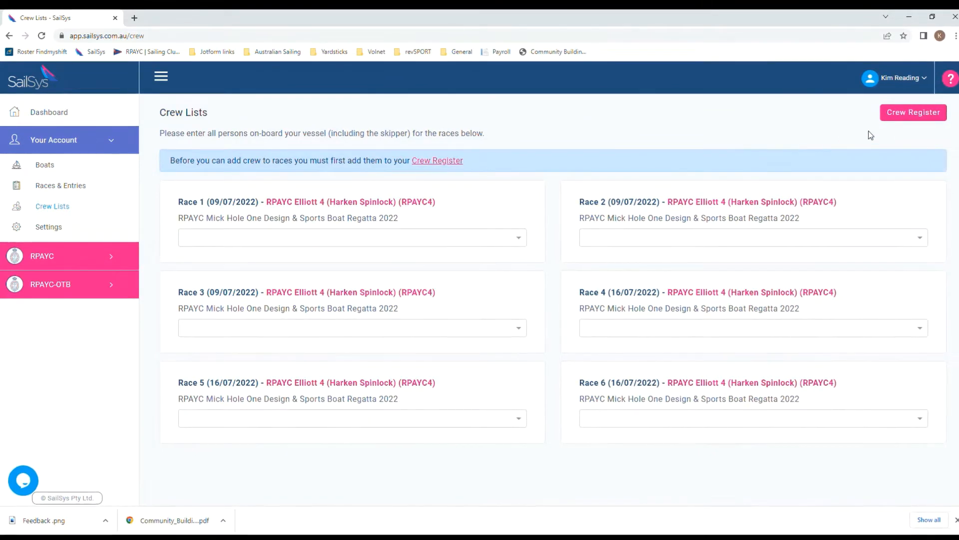
Step: Invite a new crew member with first name, surname and pasted e-mail, then return to Crew Lists
click(927, 114)
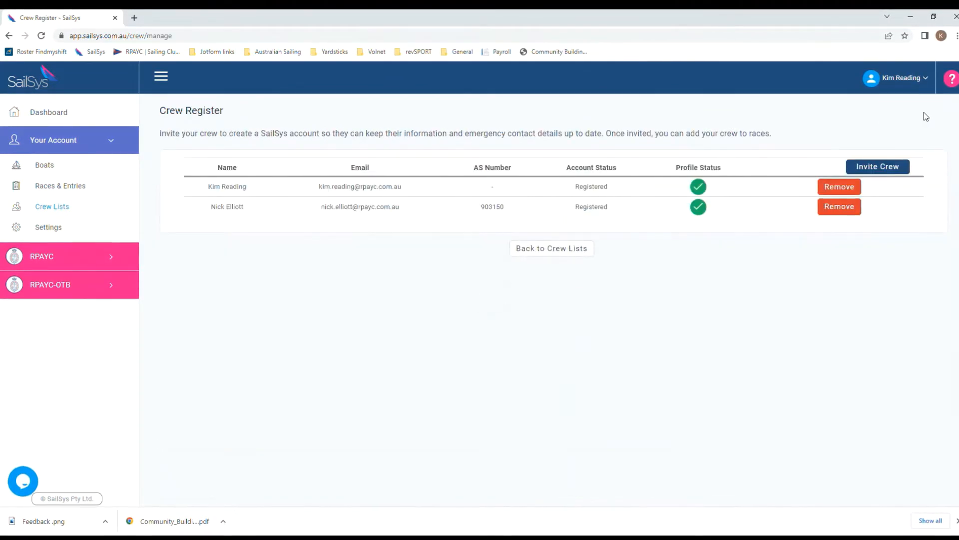
click(894, 169)
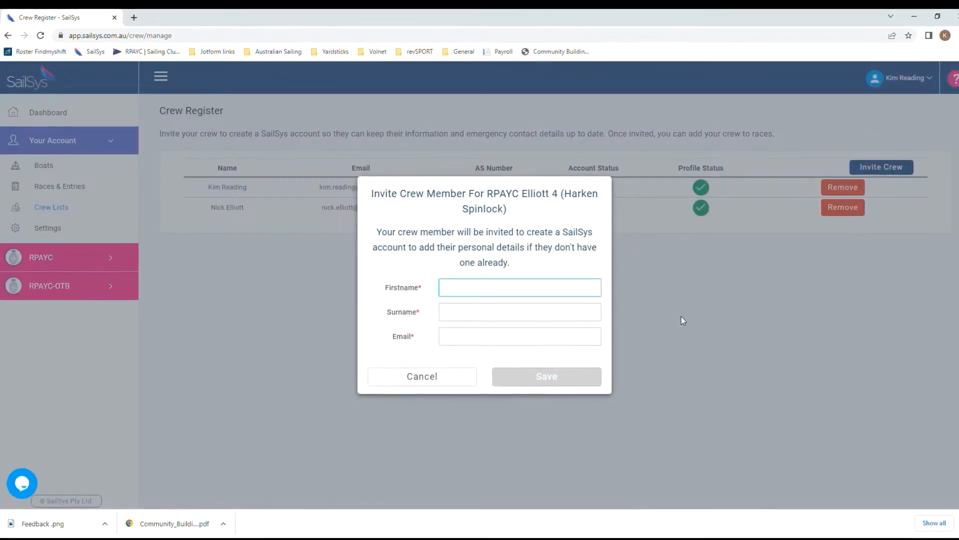
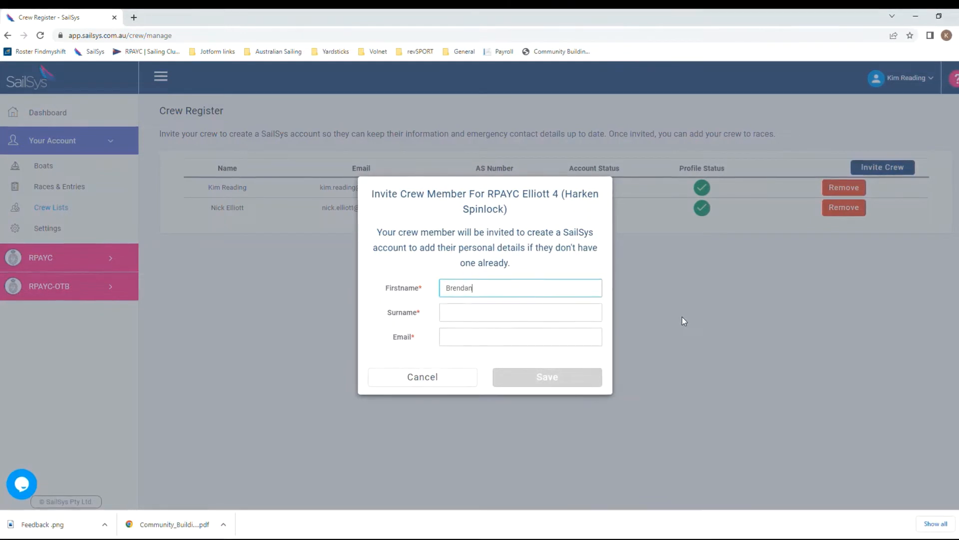
key(Tab)
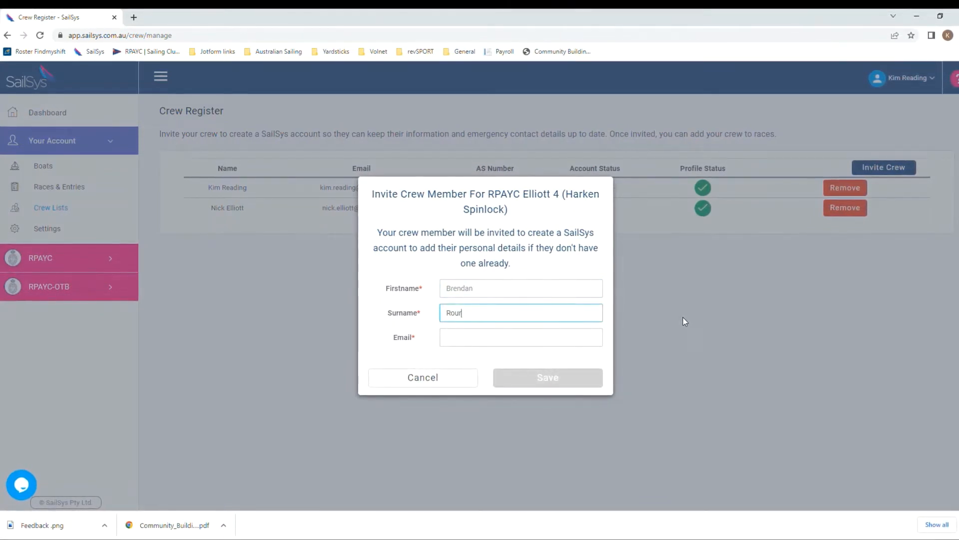
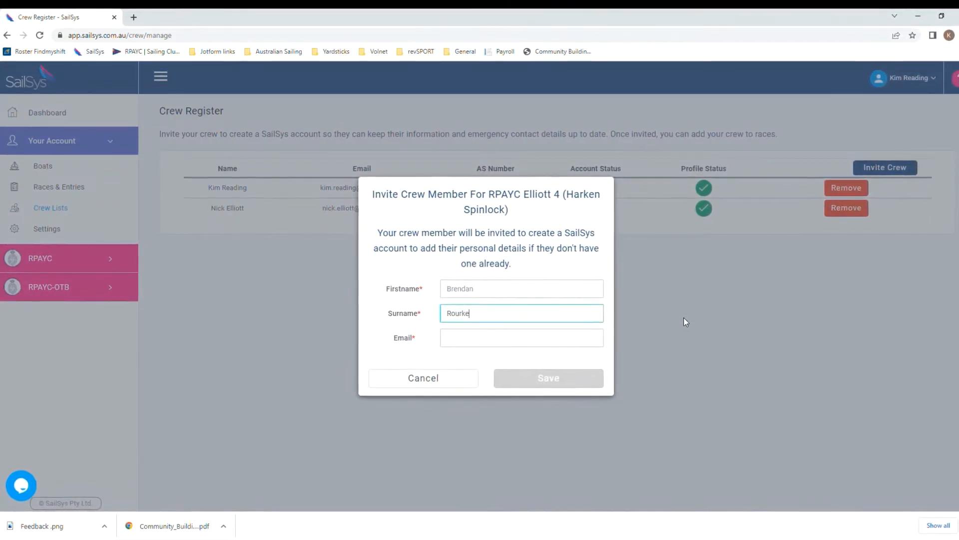
key(Tab)
key(ctrl+v)
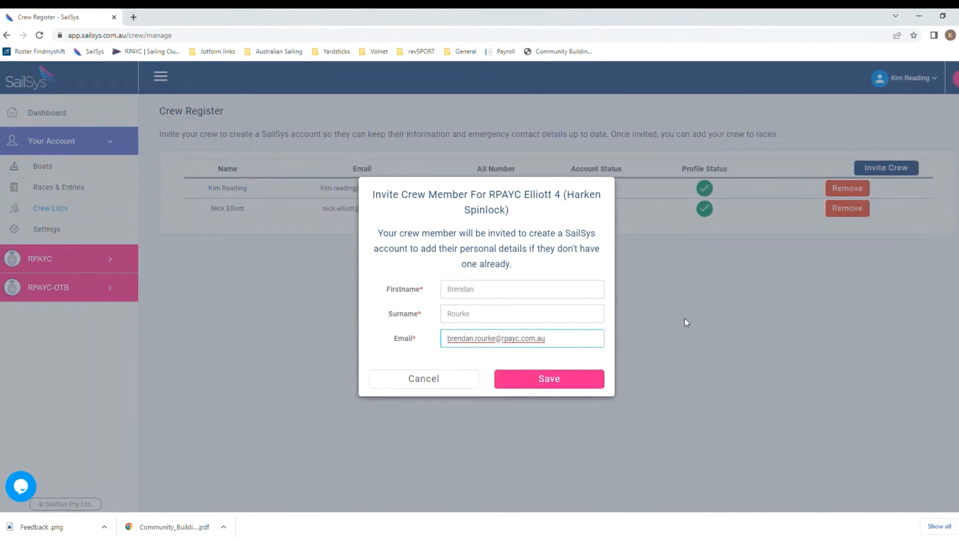
click(560, 383)
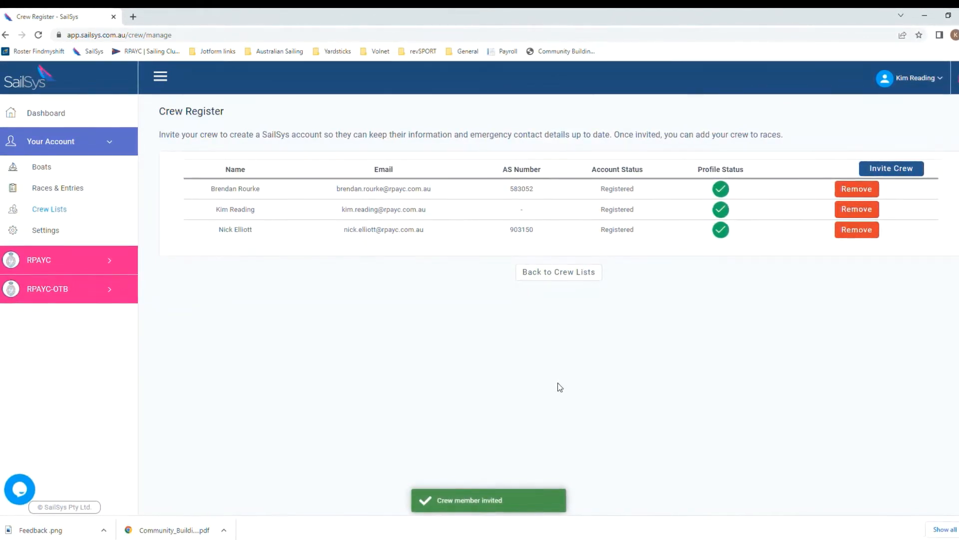
click(550, 276)
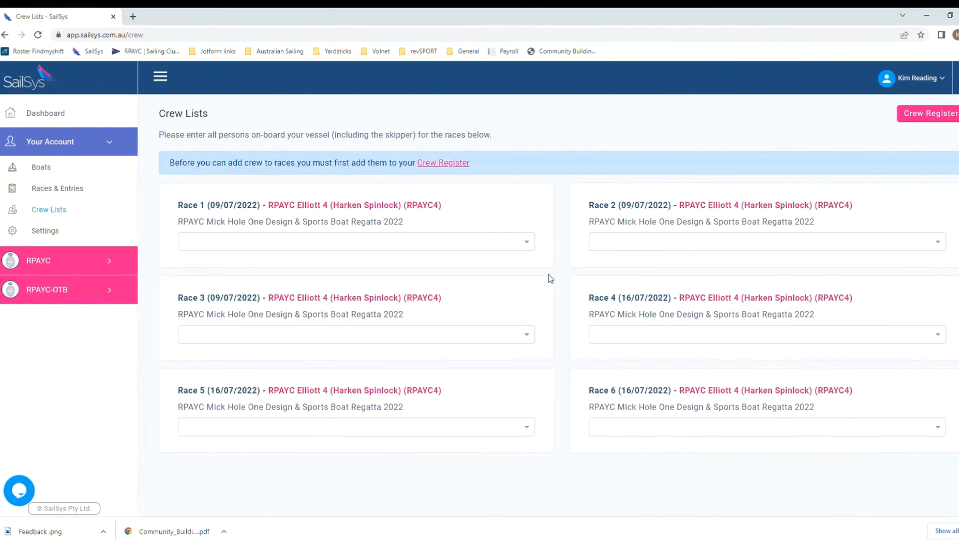
Step: Add the newly invited crew member to the Race 1 crew list
click(532, 244)
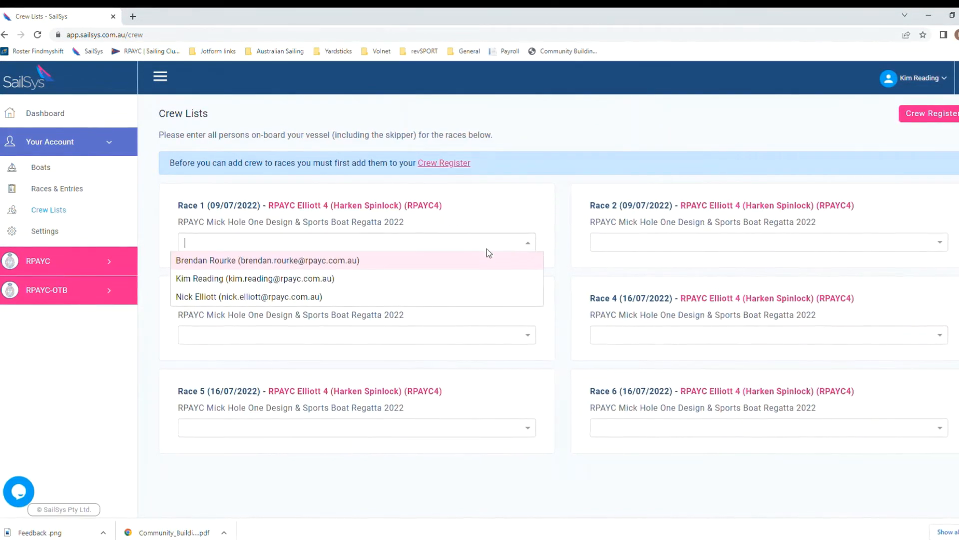
click(364, 262)
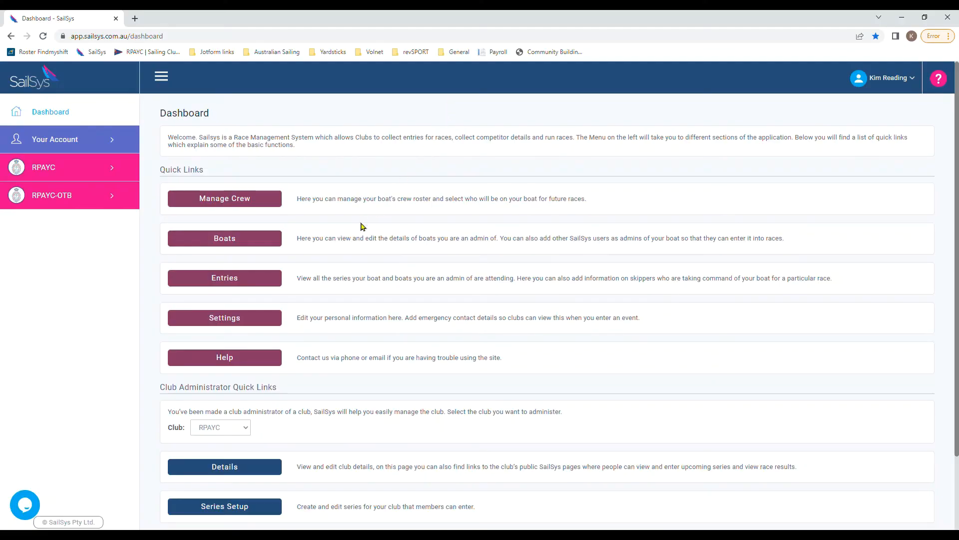
Step: Open the Mick Hole One Design & Sports Boat Regatta 2022 entry and its Series Skipper dropdown
click(260, 279)
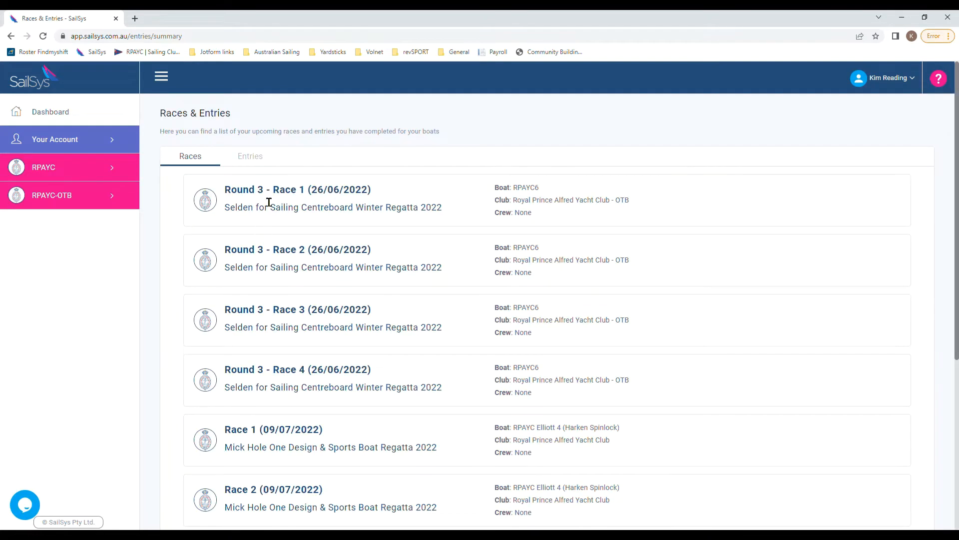
click(260, 158)
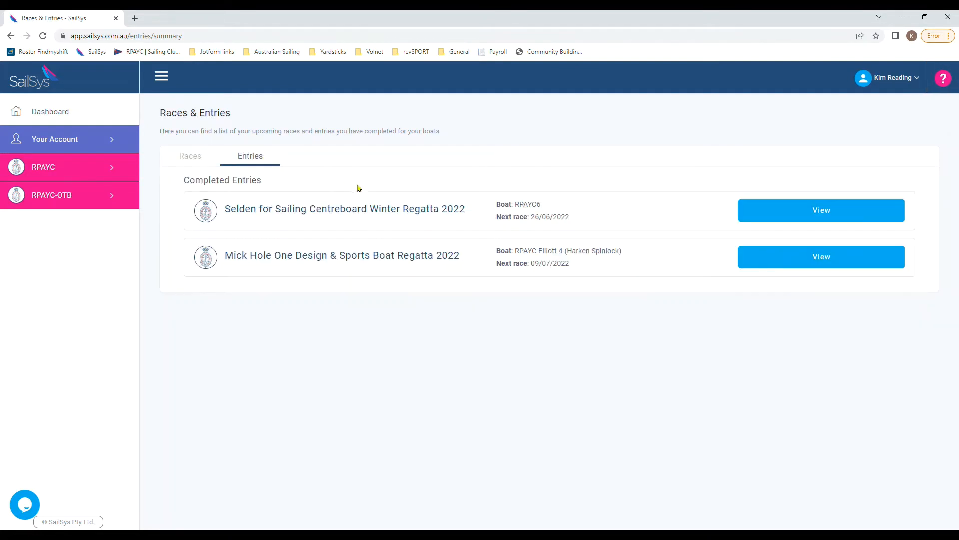
click(820, 257)
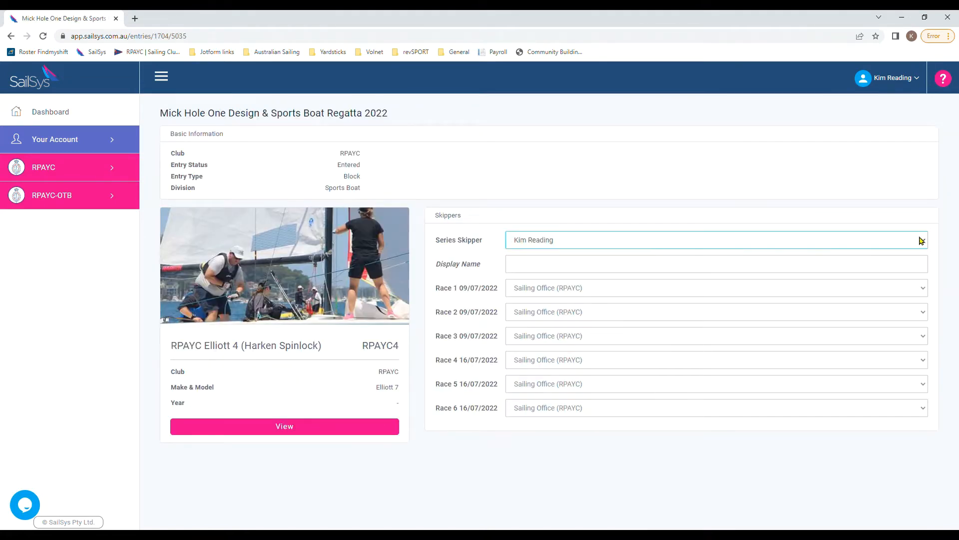
click(839, 293)
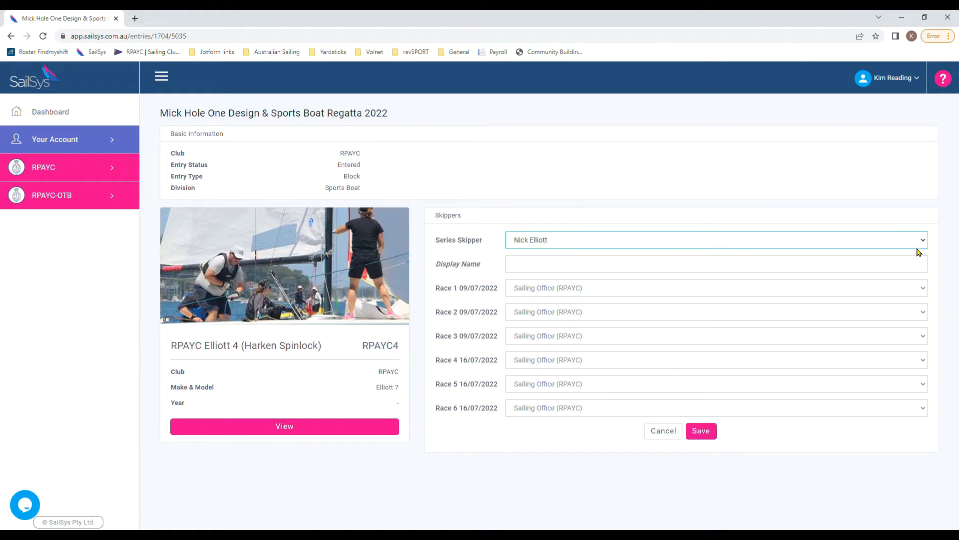
Step: Add a new series skipper by pasting their e-mail address and save
click(906, 285)
click(923, 239)
click(915, 255)
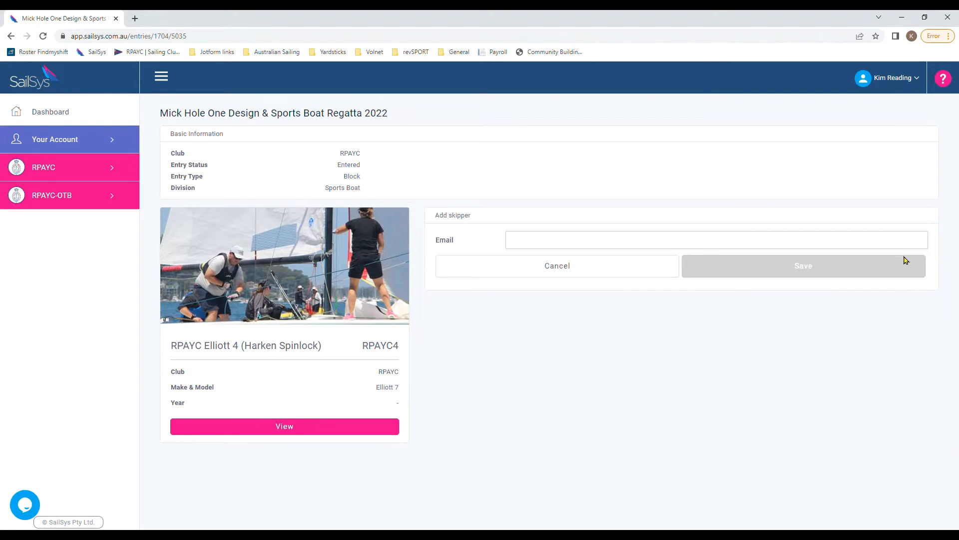
click(628, 246)
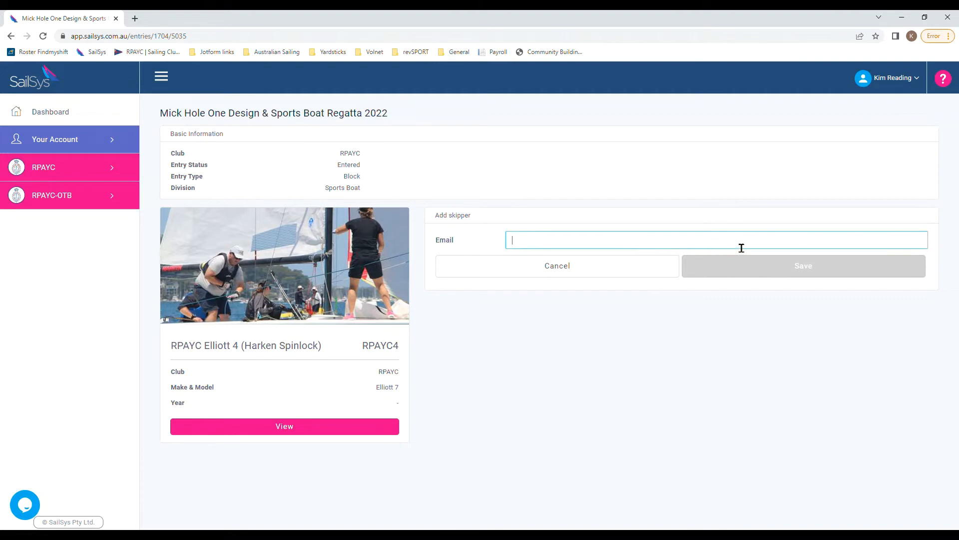
key(ctrl+v)
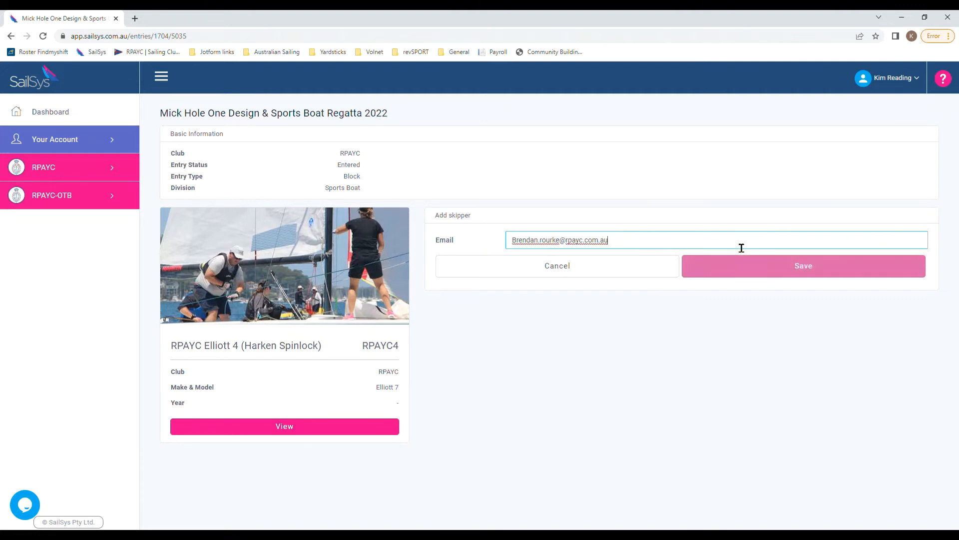
click(817, 269)
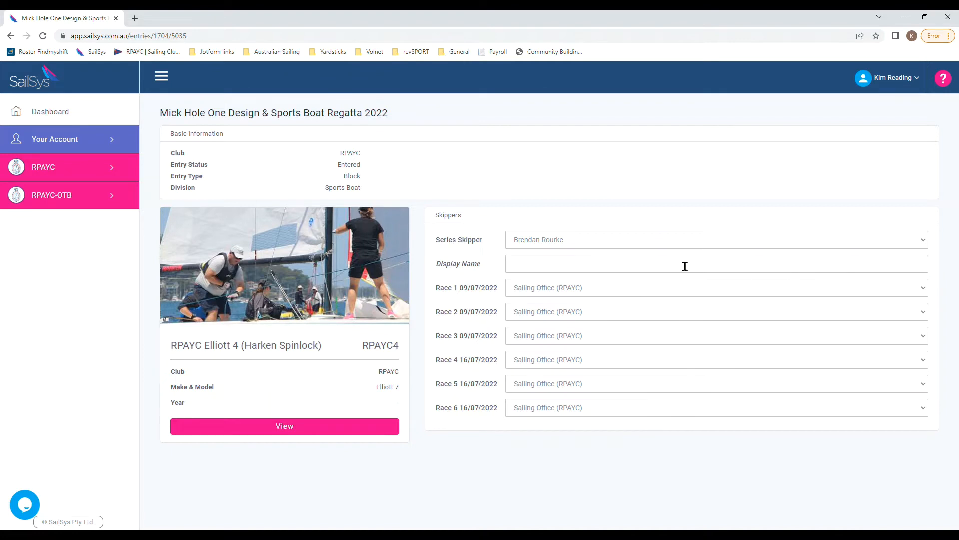
Step: Start adding another skipper by choosing their suggested e-mail address and saving
click(910, 252)
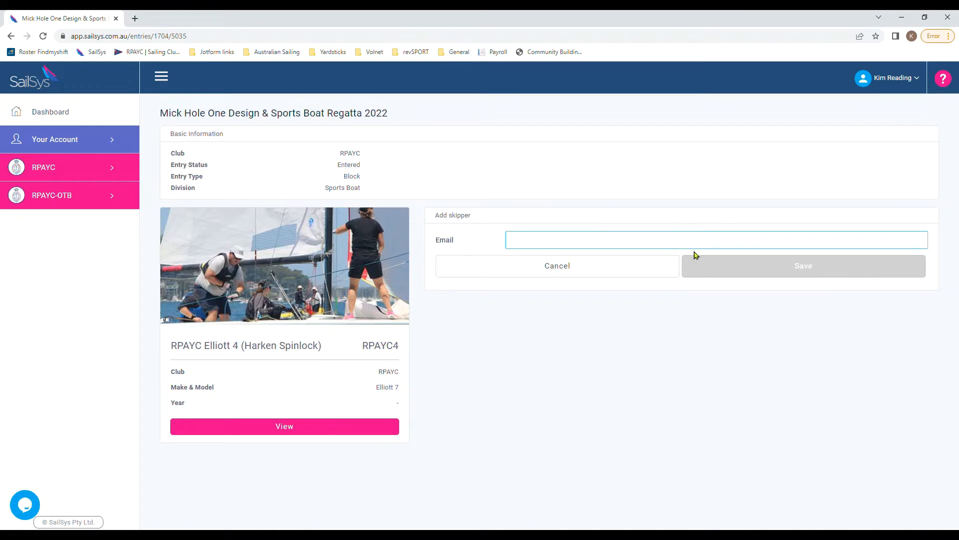
click(652, 263)
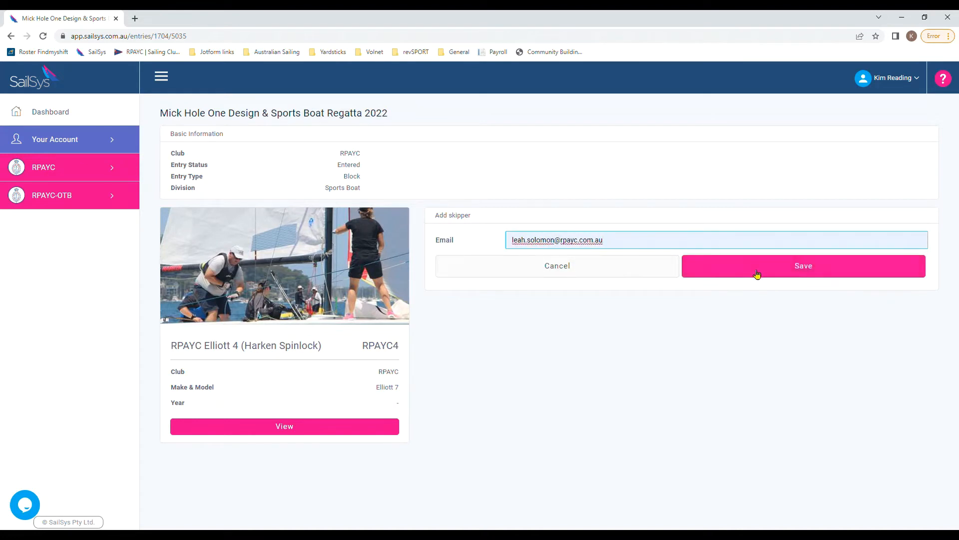
click(802, 268)
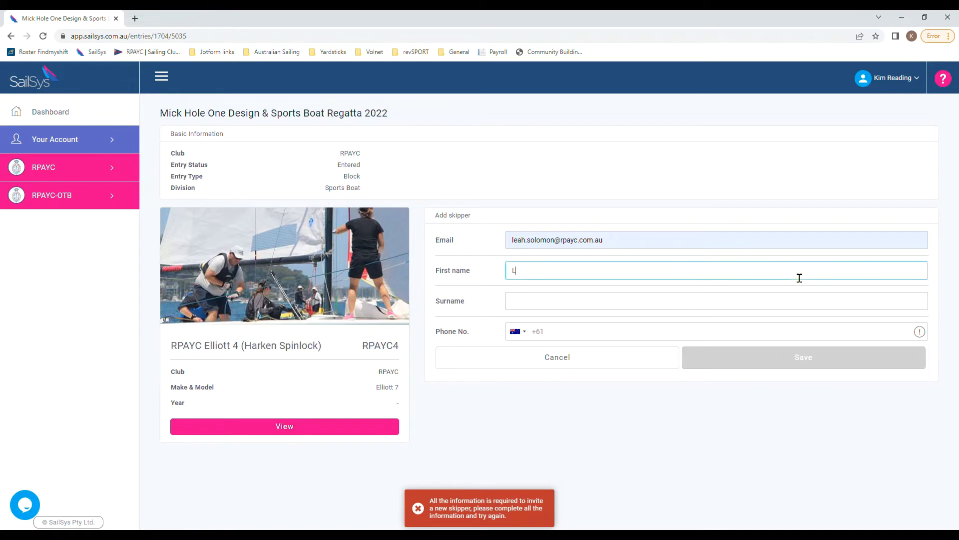
Step: Fill in the new skipper's first name, surname and phone number, then save
text(Leah)
key(Tab)
text(S)
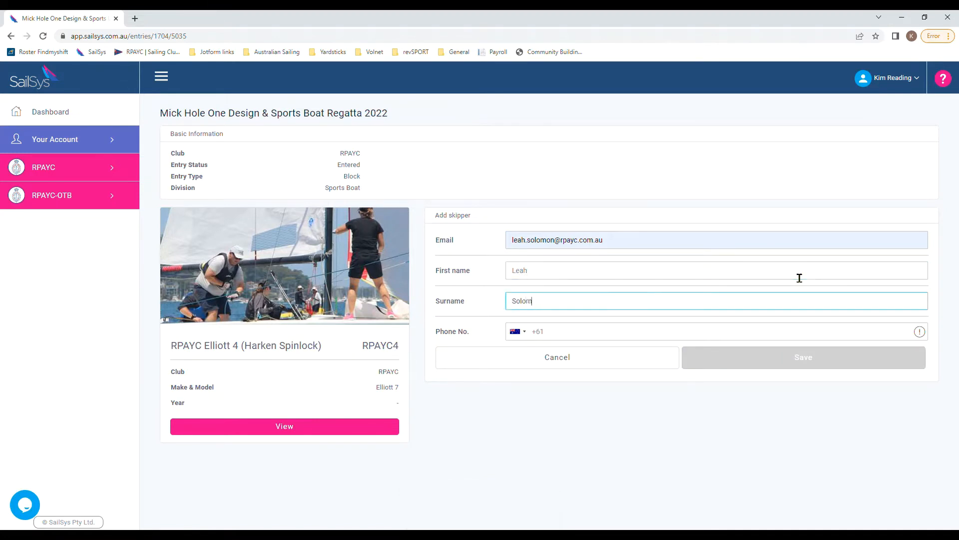
click(615, 336)
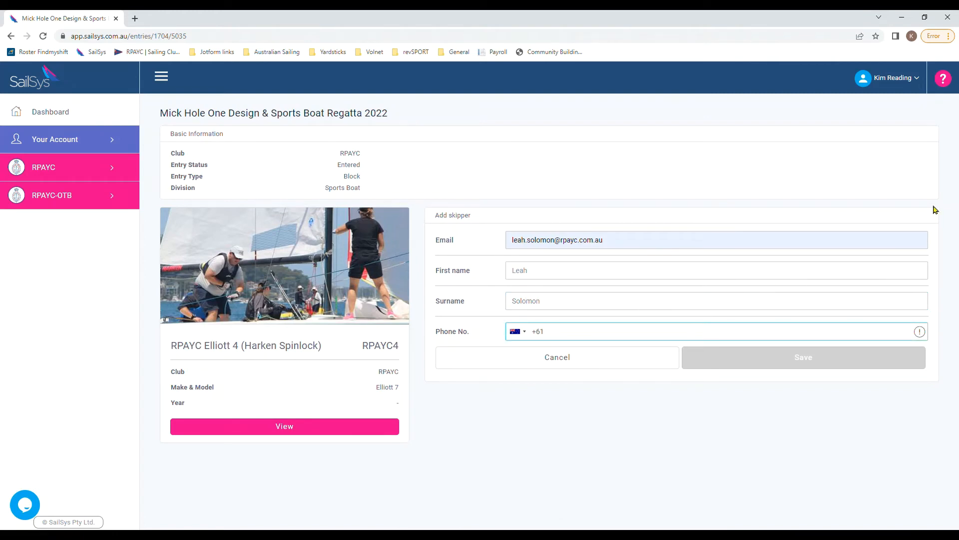
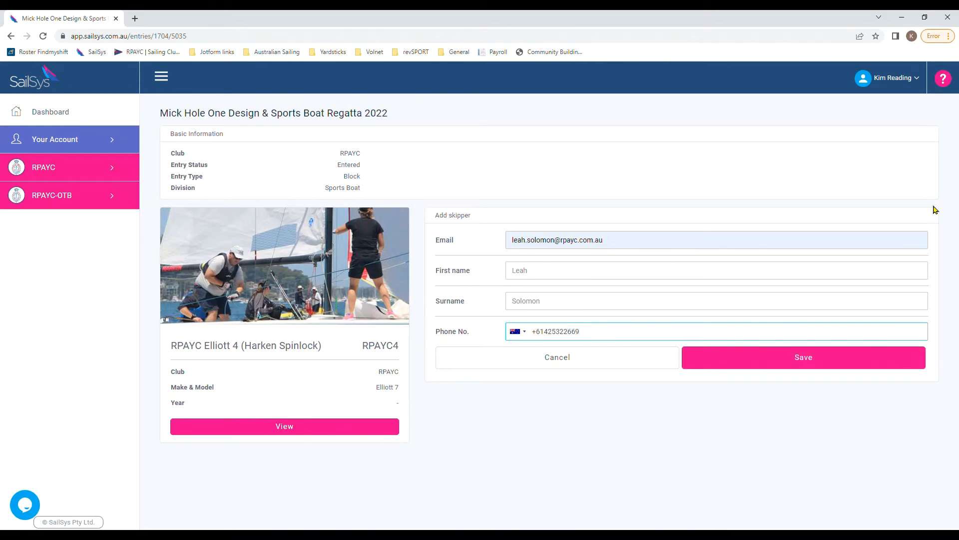
click(810, 356)
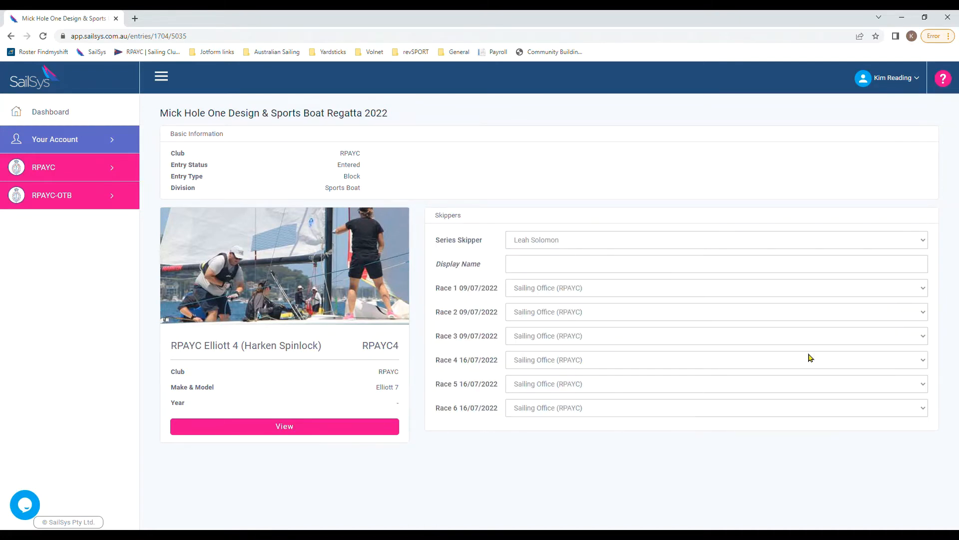
Step: Give Races 1 and 2 the same skipper and Race 3 a different one, then save
click(924, 287)
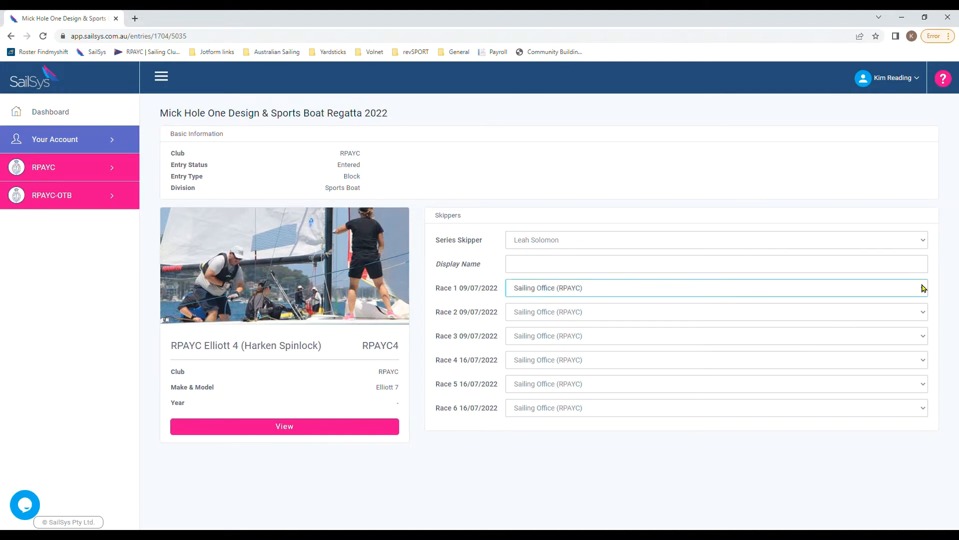
click(896, 339)
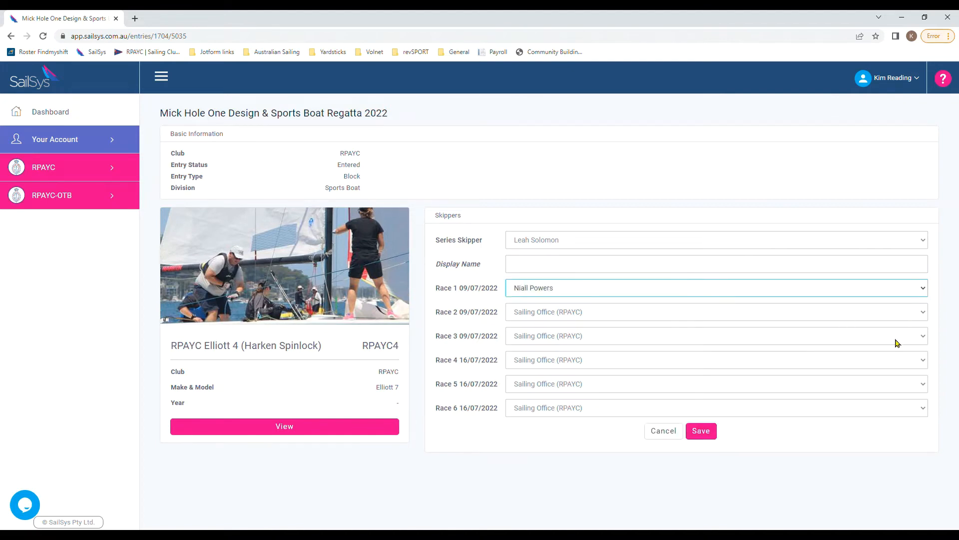
click(924, 313)
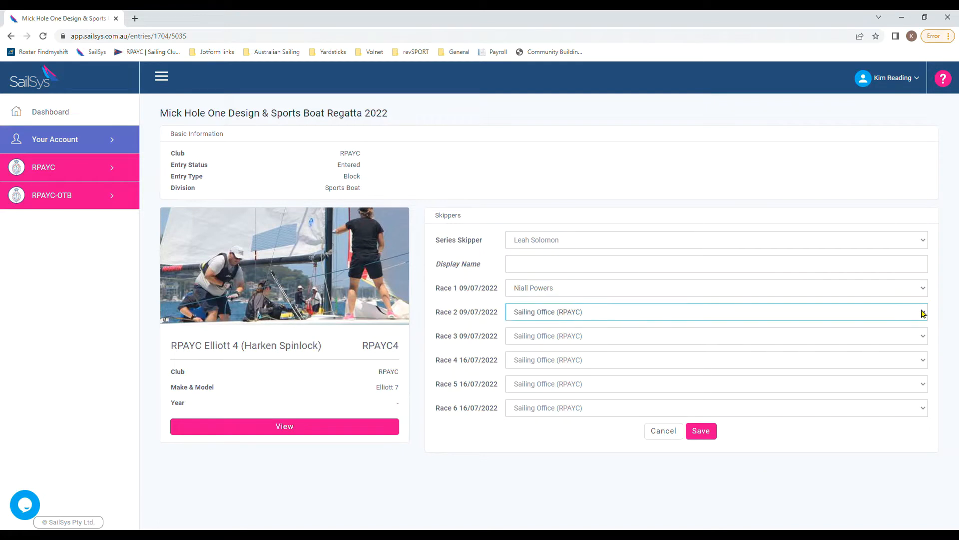
click(883, 366)
click(923, 336)
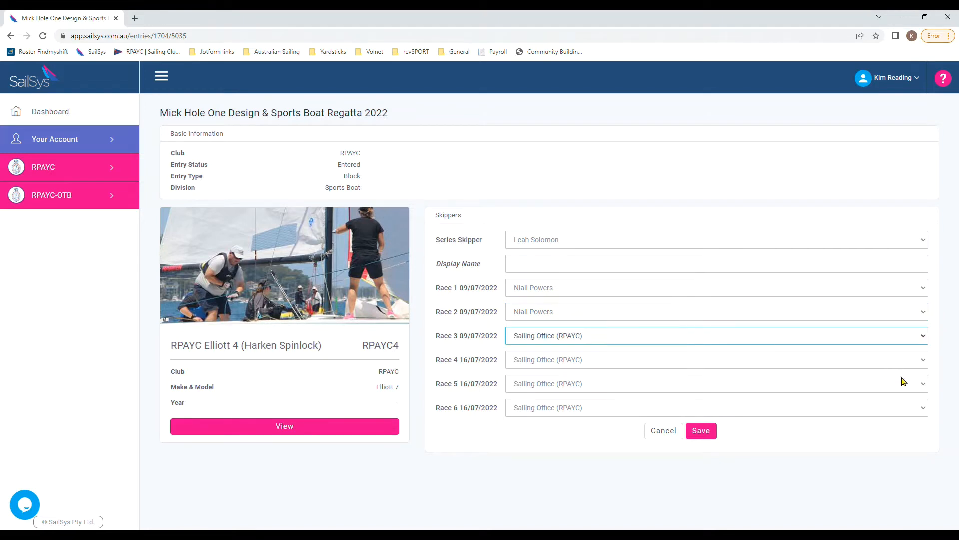
click(903, 398)
click(701, 430)
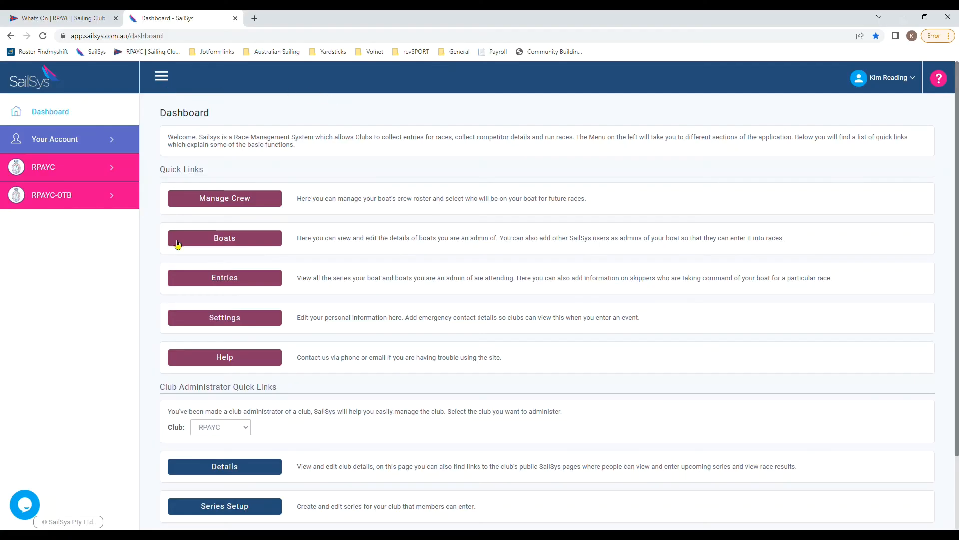
Step: Check the completed entries under Races & Entries, then switch to the RPAYC What's On tab
click(251, 283)
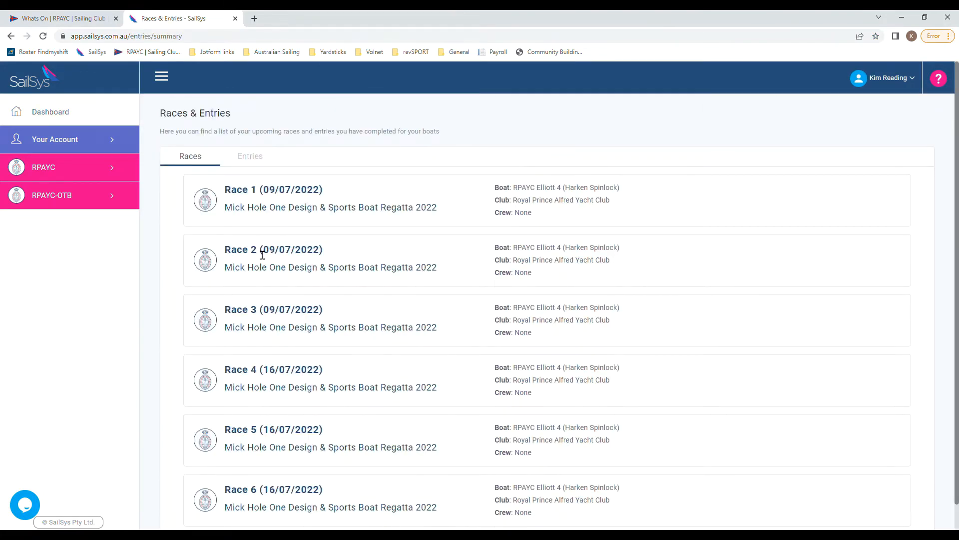
click(260, 159)
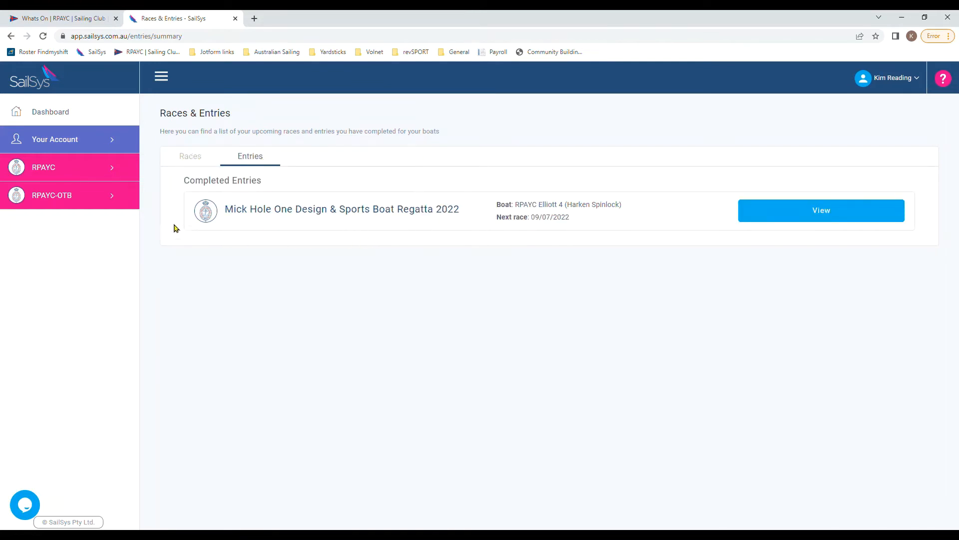
click(90, 25)
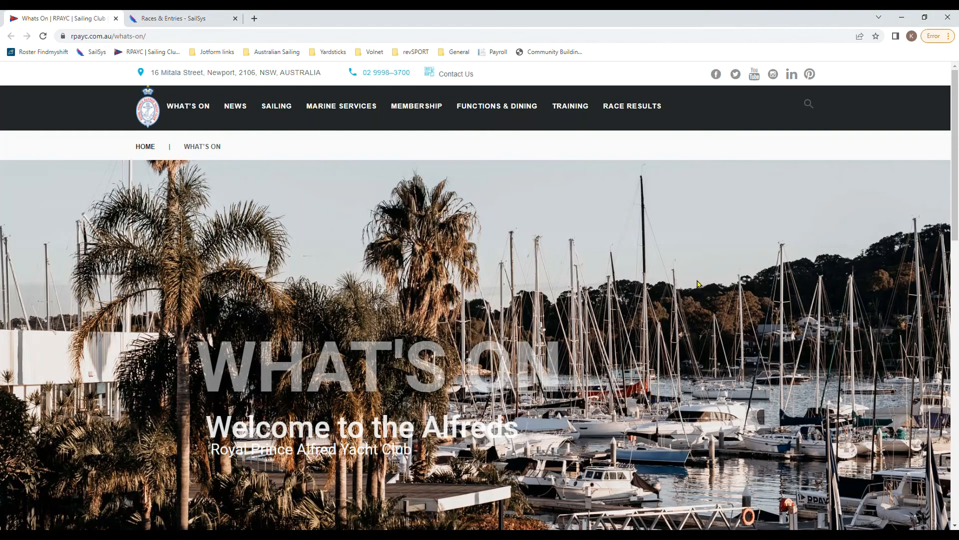
Step: Scroll to the events calendar and choose Enter to Race for Selden Winter Regatta Round 3
scroll(698, 284, down, 8)
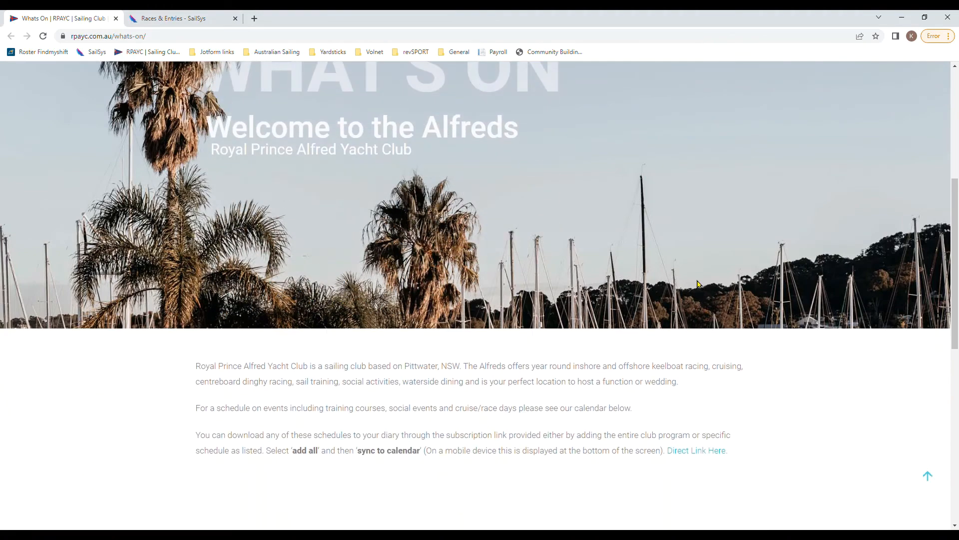
scroll(698, 283, down, 2)
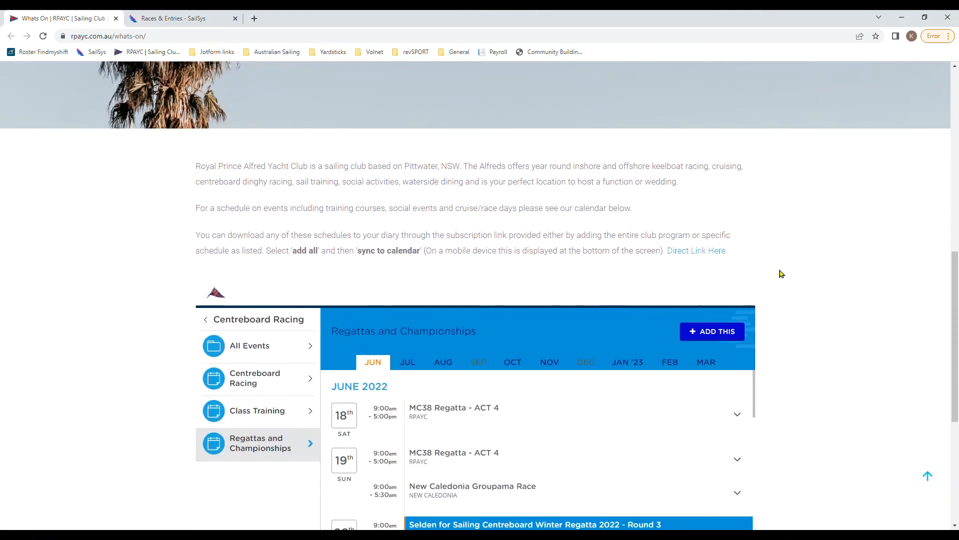
scroll(779, 272, down, 2)
scroll(784, 273, down, 1)
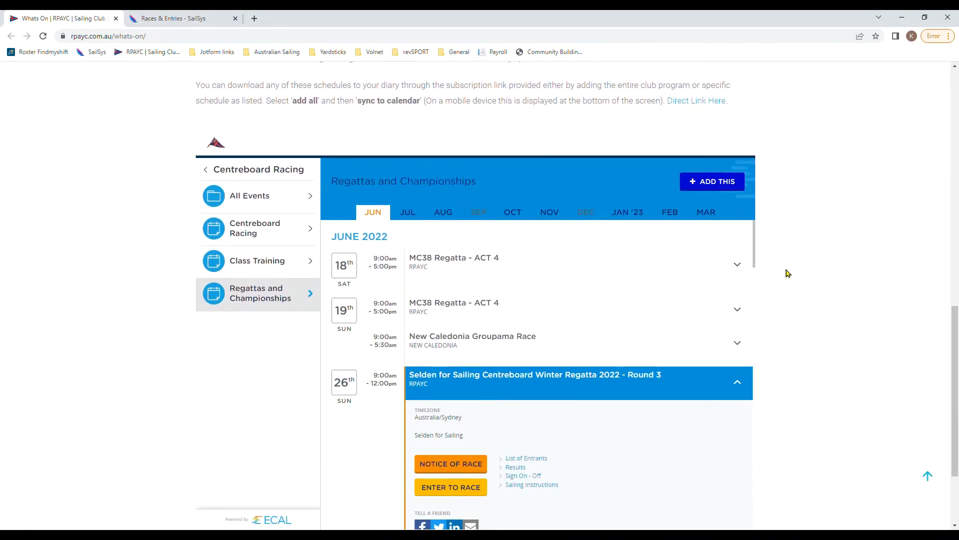
scroll(784, 353, down, 2)
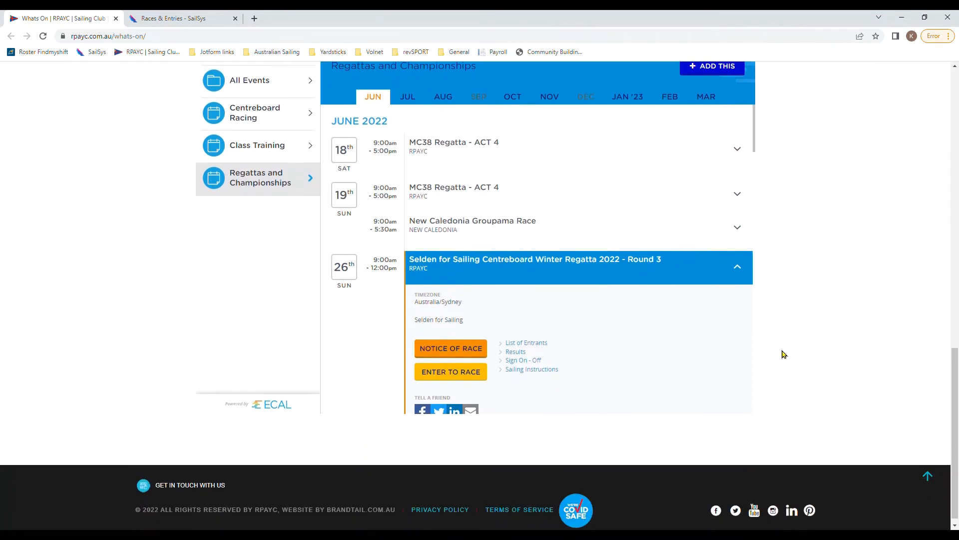
click(478, 367)
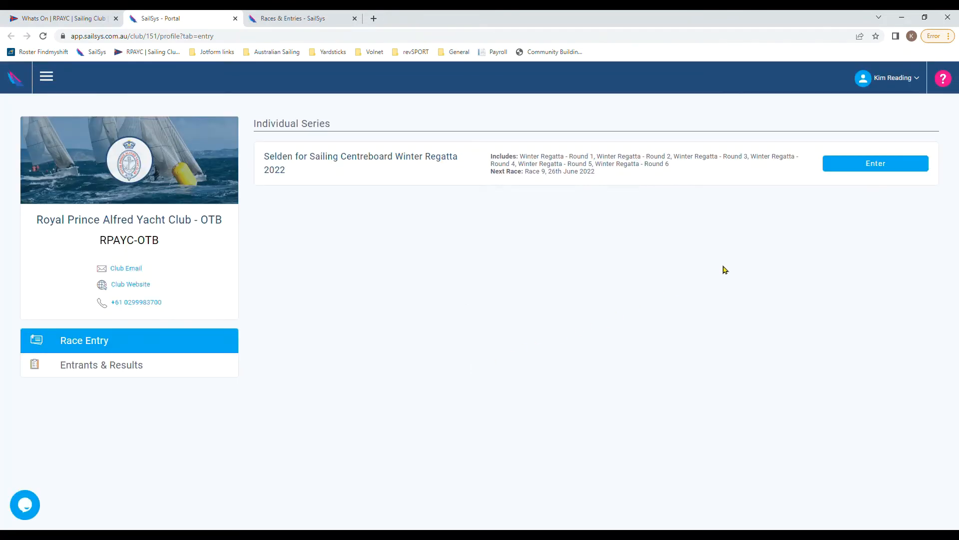
Step: Start the Winter Regatta entry and keep RPAYC-OTB Member status after checking Non-Member prices
click(843, 167)
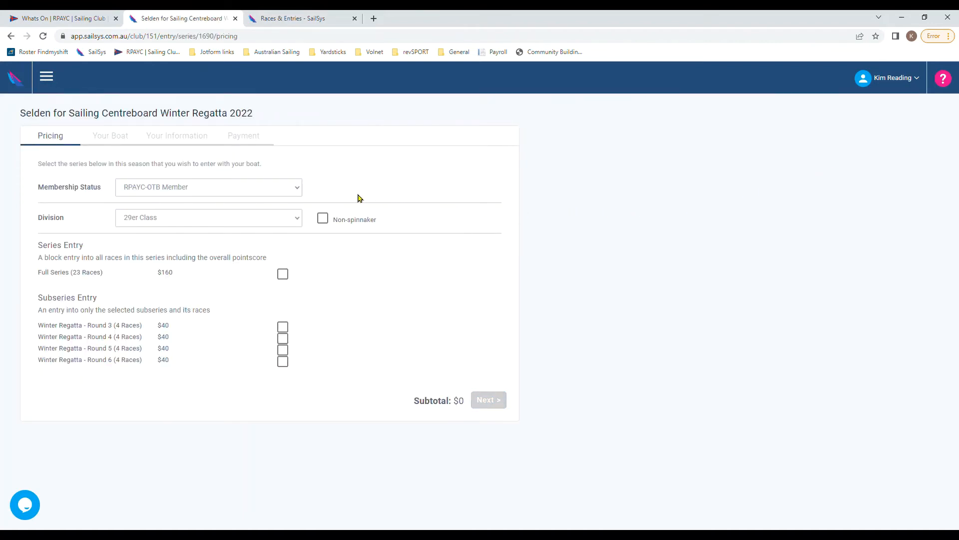
click(297, 189)
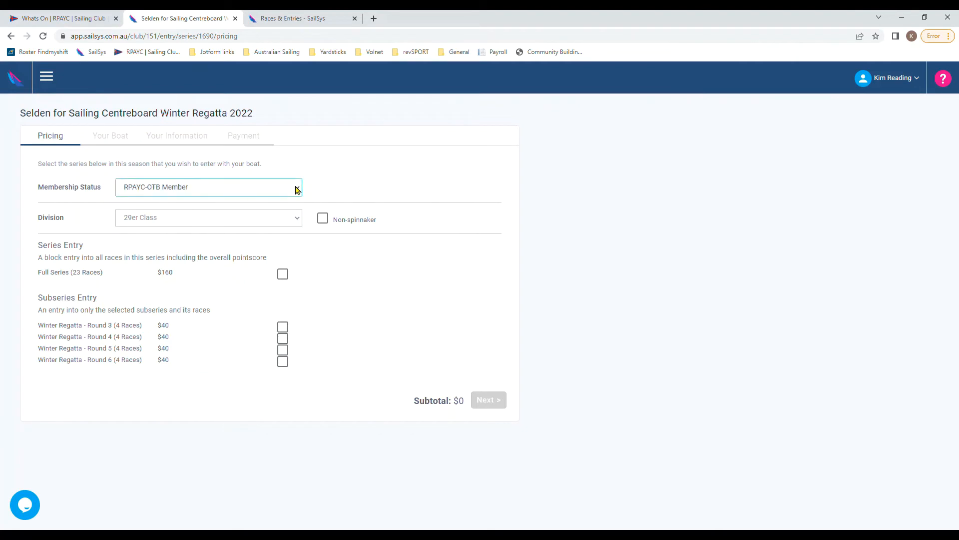
click(293, 210)
click(297, 189)
click(294, 203)
Step: Keep the 29er Class division after trying others, and tick only Round 3 for $40
click(300, 220)
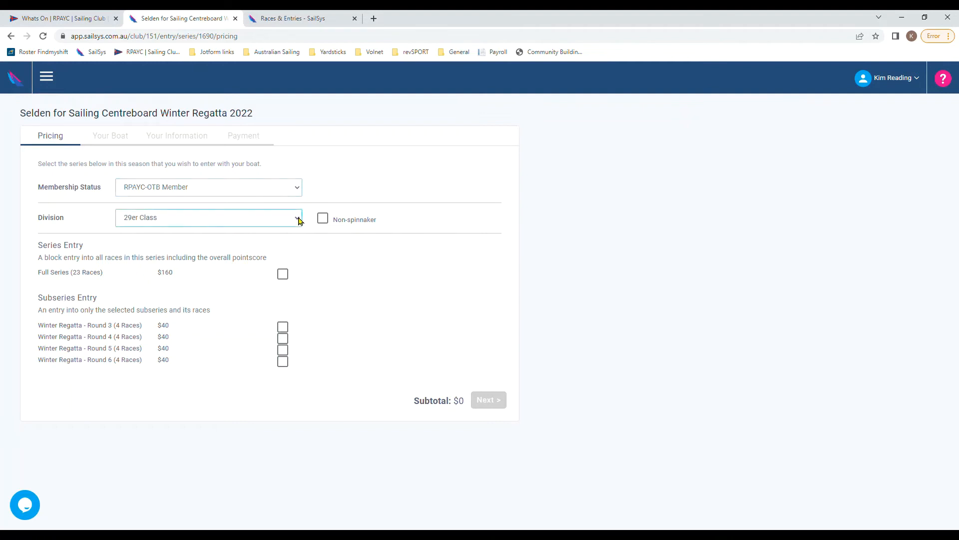
click(292, 246)
click(289, 250)
click(294, 231)
click(284, 327)
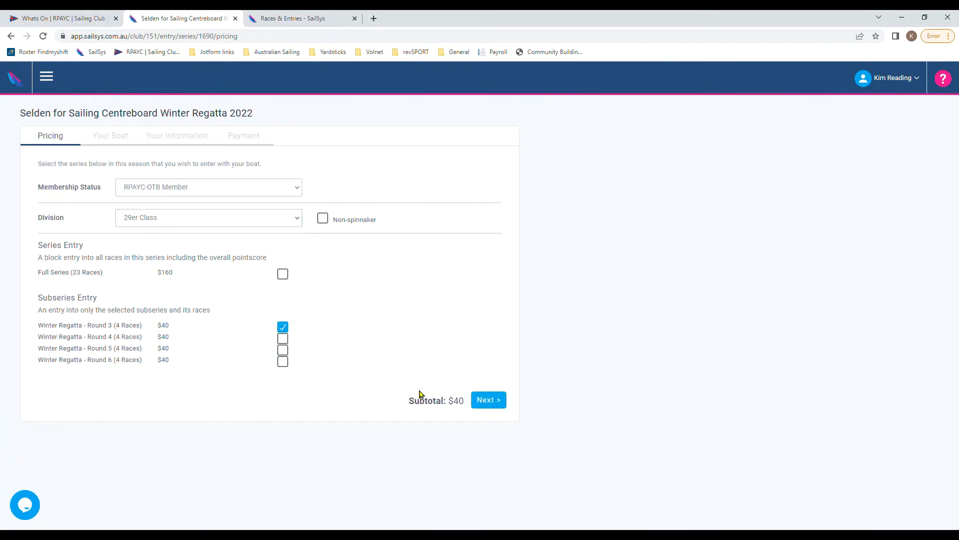
click(485, 406)
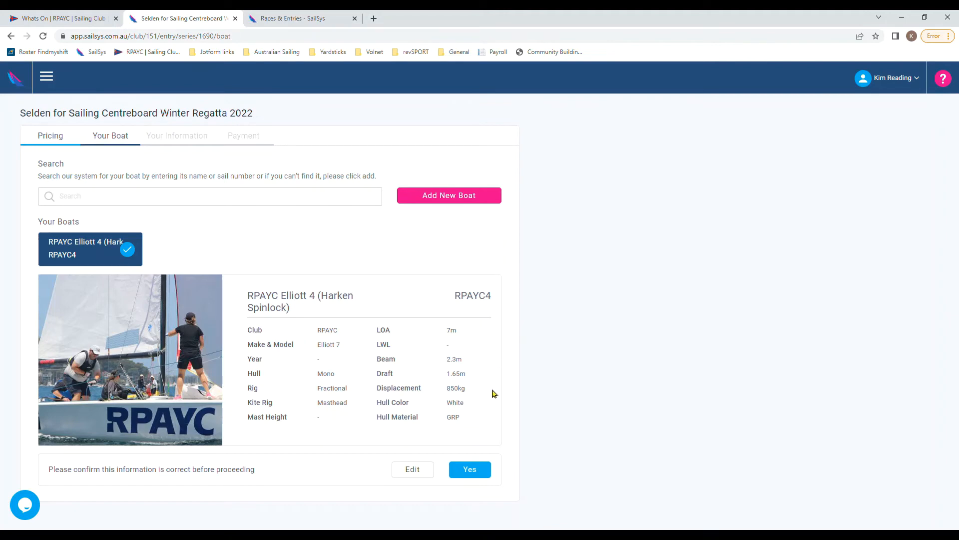
Step: Look over the RPAYC Elliott 4 boat form without changes, then confirm the boat
click(413, 470)
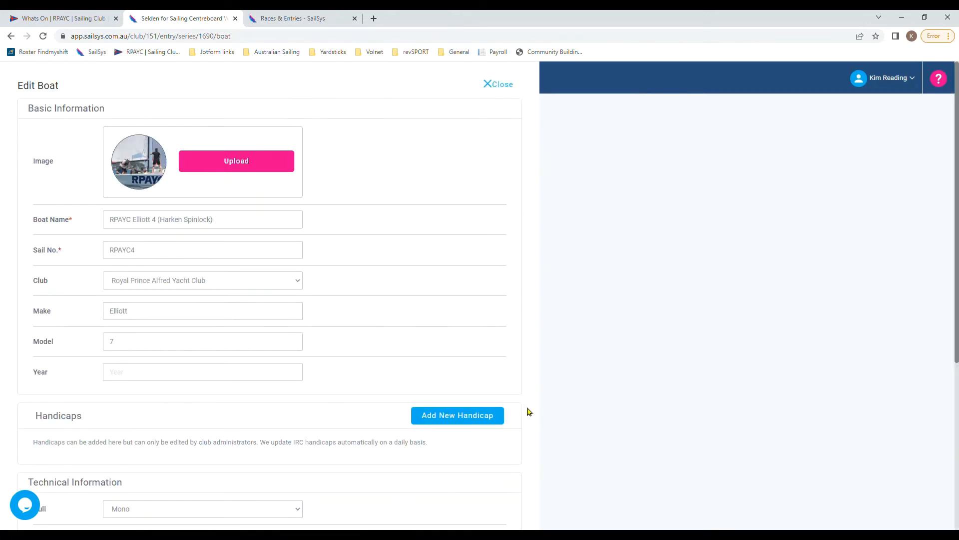
scroll(529, 412, down, 5)
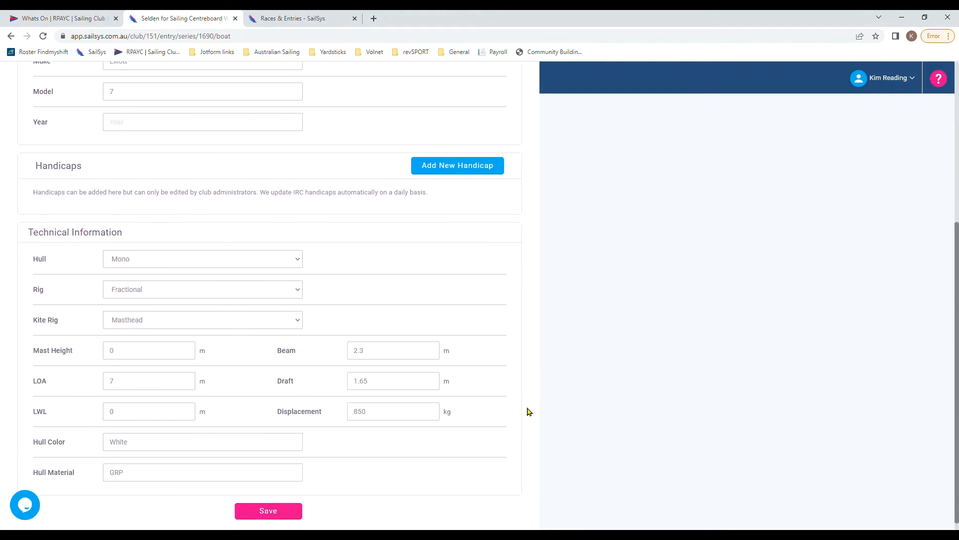
scroll(529, 411, up, 5)
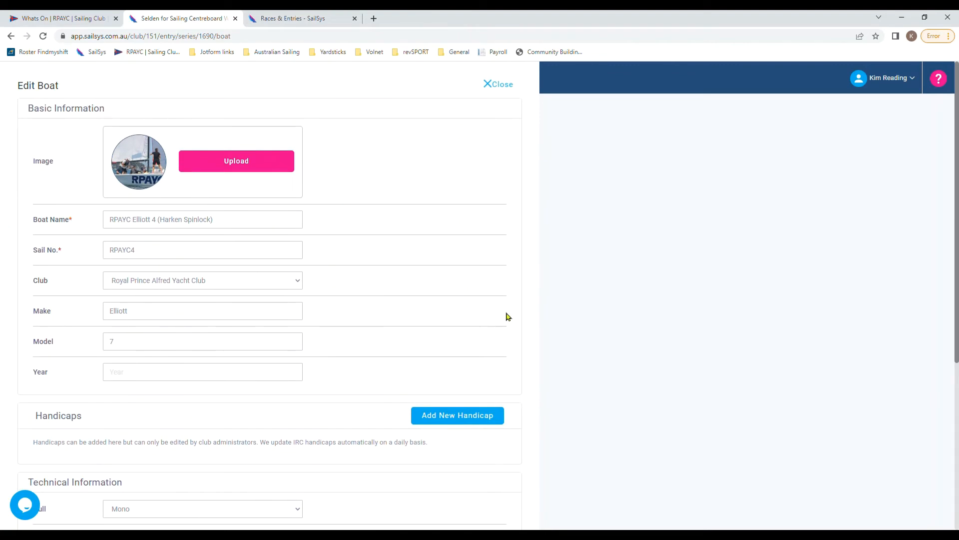
click(508, 86)
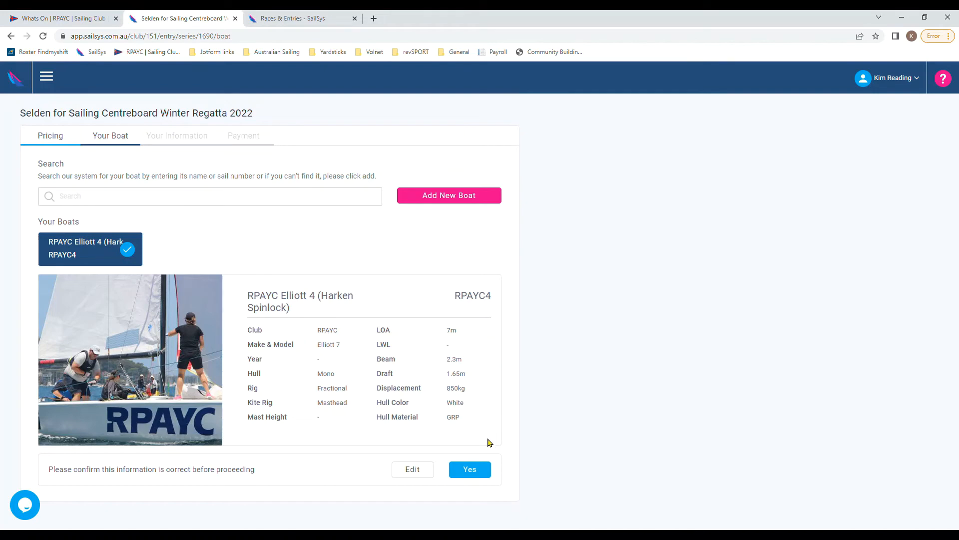
click(476, 470)
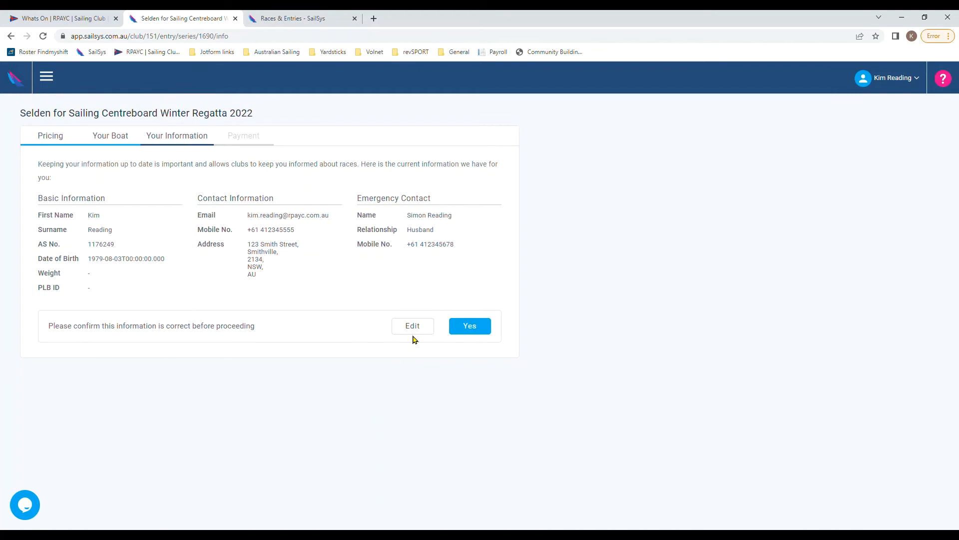
Step: Confirm personal details and pay $40 by Manual Payment, replacing TEST with the membership number
click(474, 331)
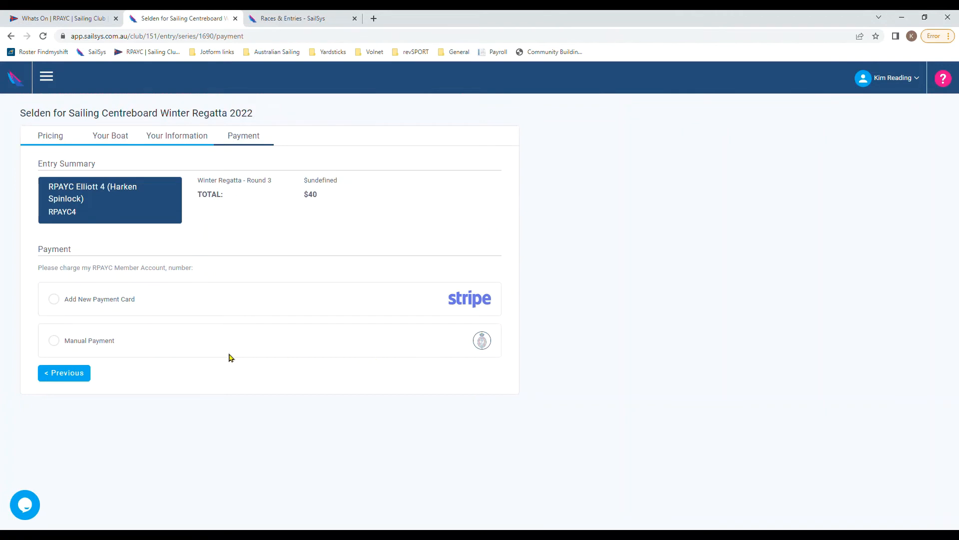
click(61, 343)
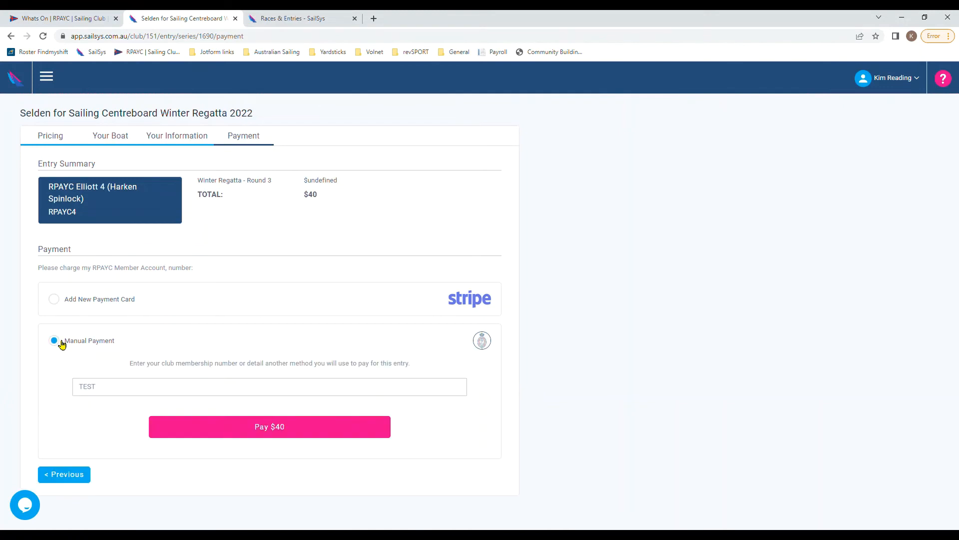
click(106, 390)
drag(105, 390, 45, 387)
text(RPAYC membership number 123456)
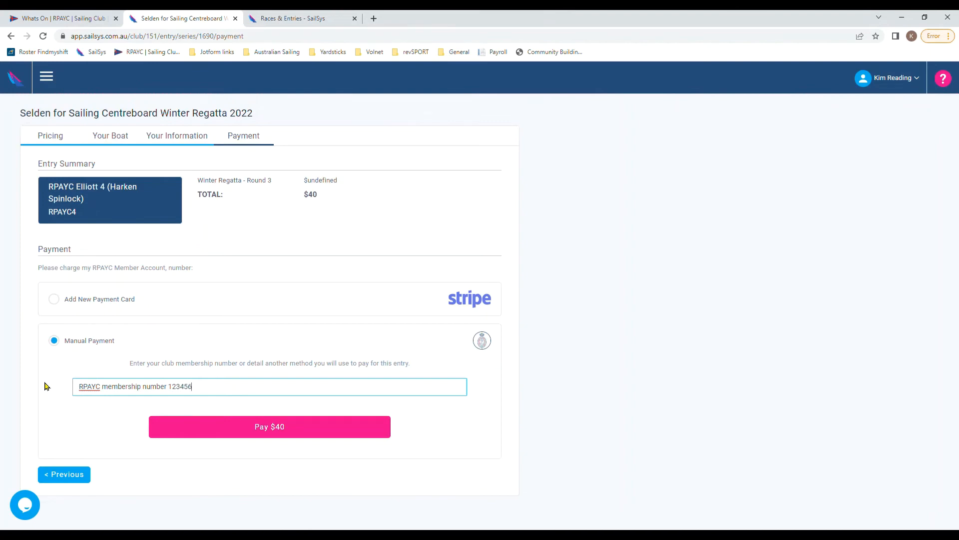
click(282, 433)
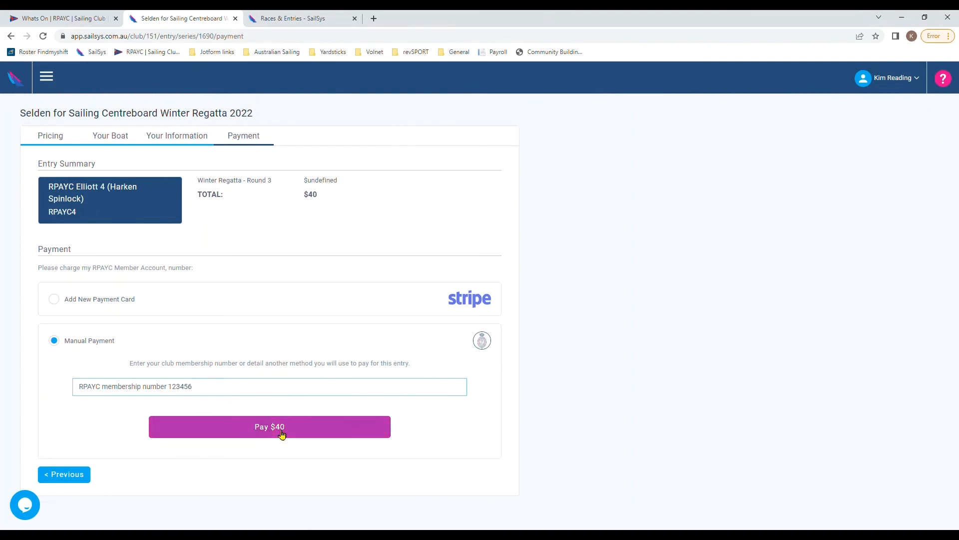
click(282, 433)
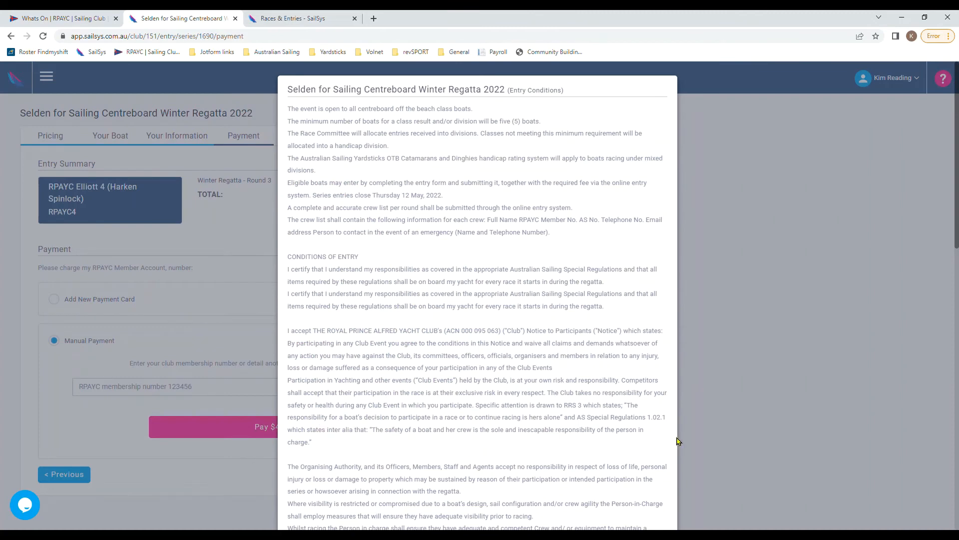
Step: Agree to the Selden Winter Regatta 2022 entry conditions and the terms of entry
scroll(674, 383, down, 5)
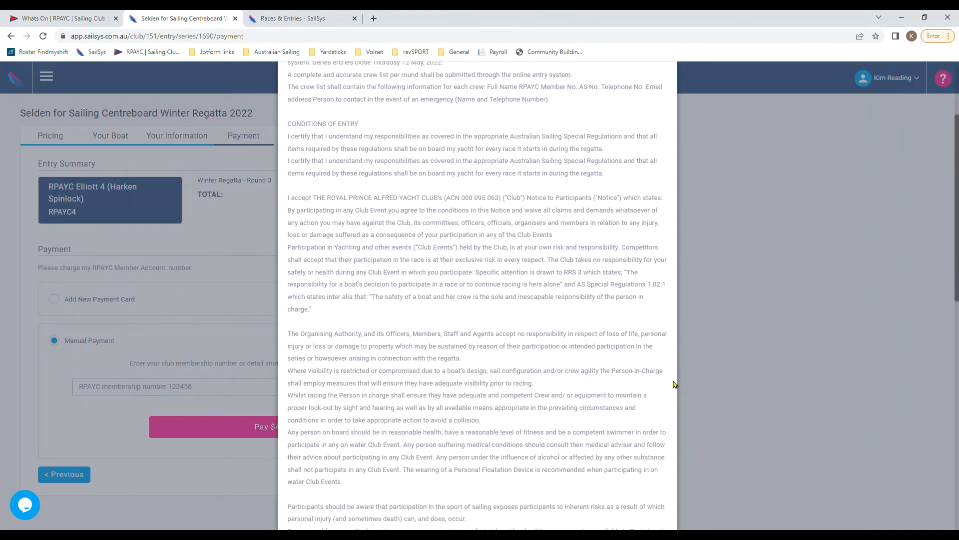
scroll(674, 384, down, 9)
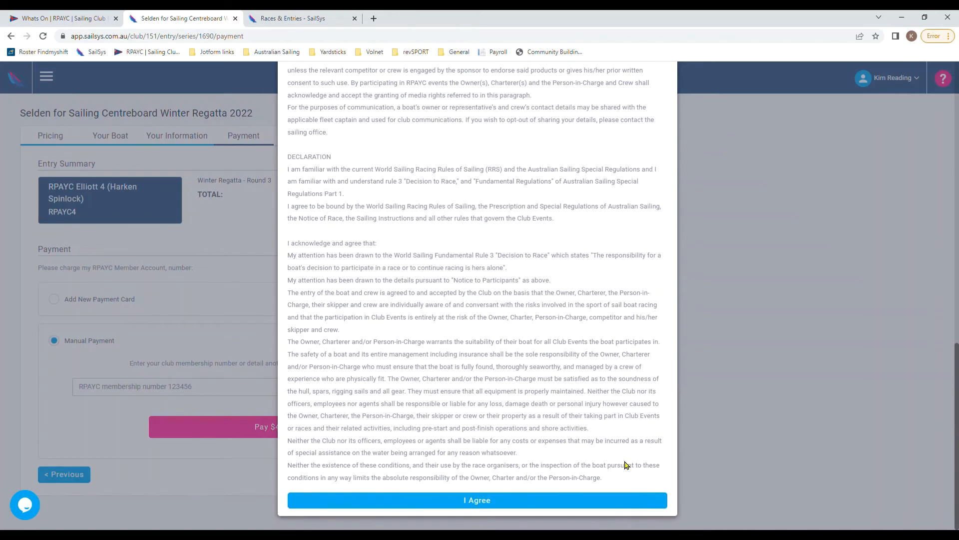
click(484, 501)
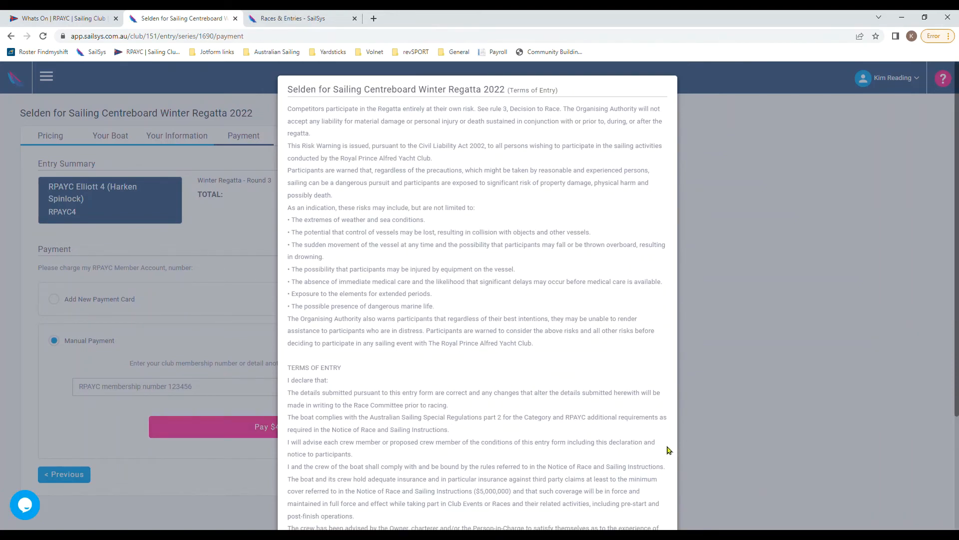
scroll(670, 450, down, 3)
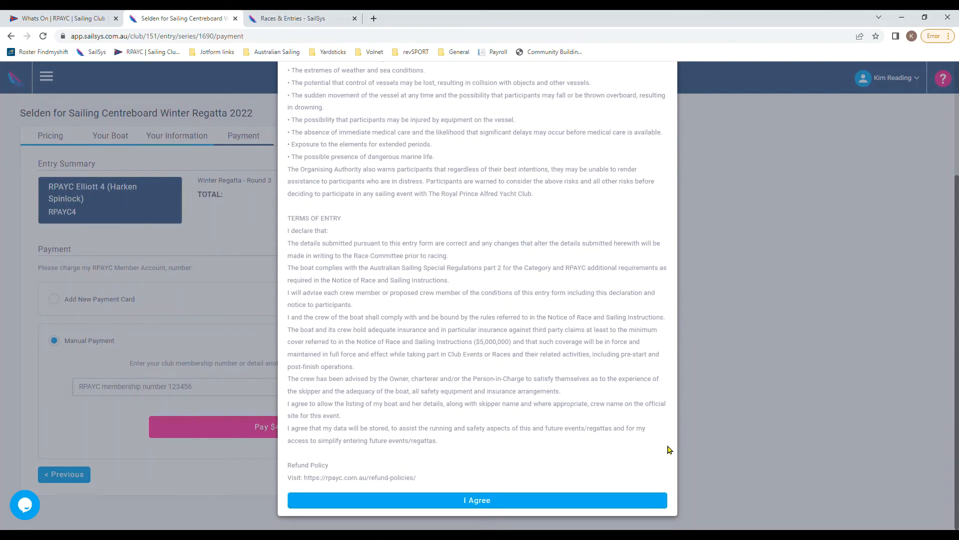
click(485, 500)
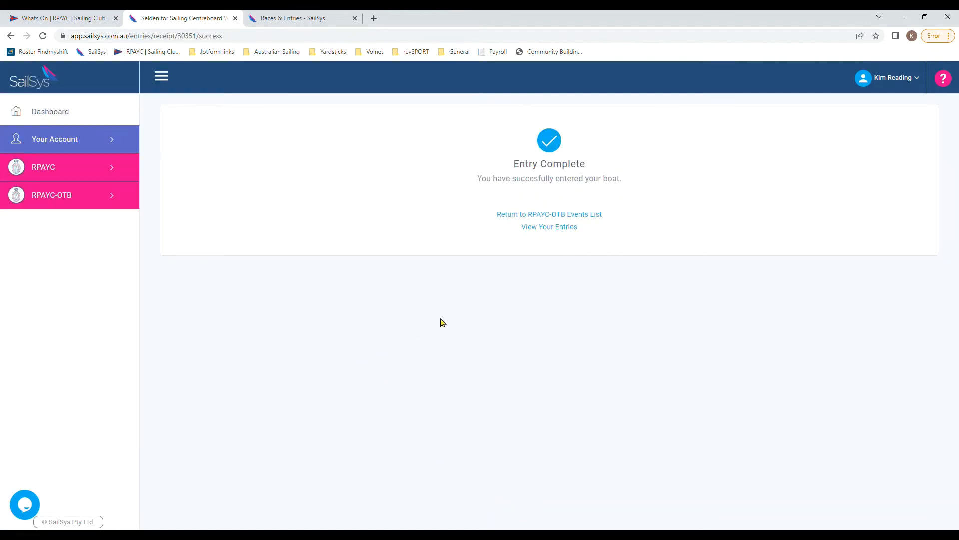
Step: Open your entries list and view the completed entries
click(530, 229)
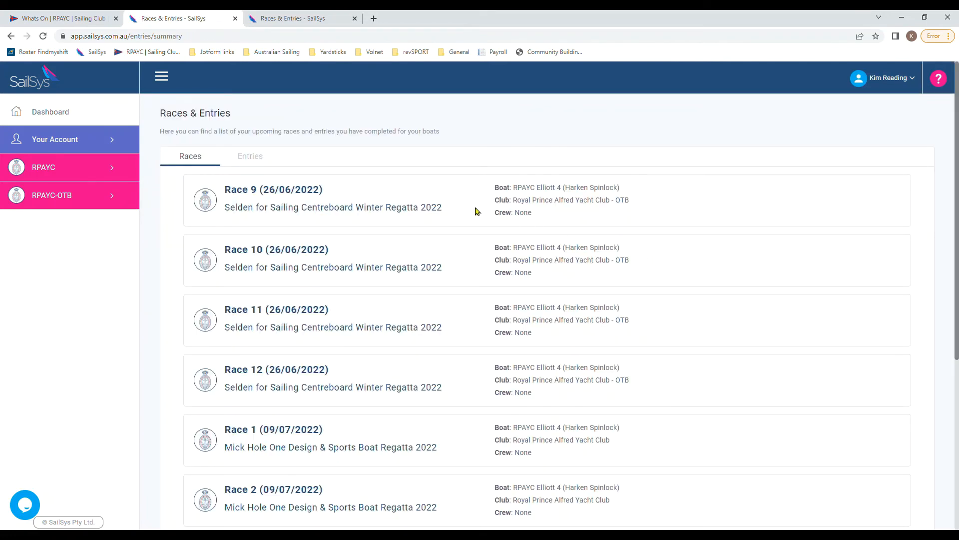
click(265, 157)
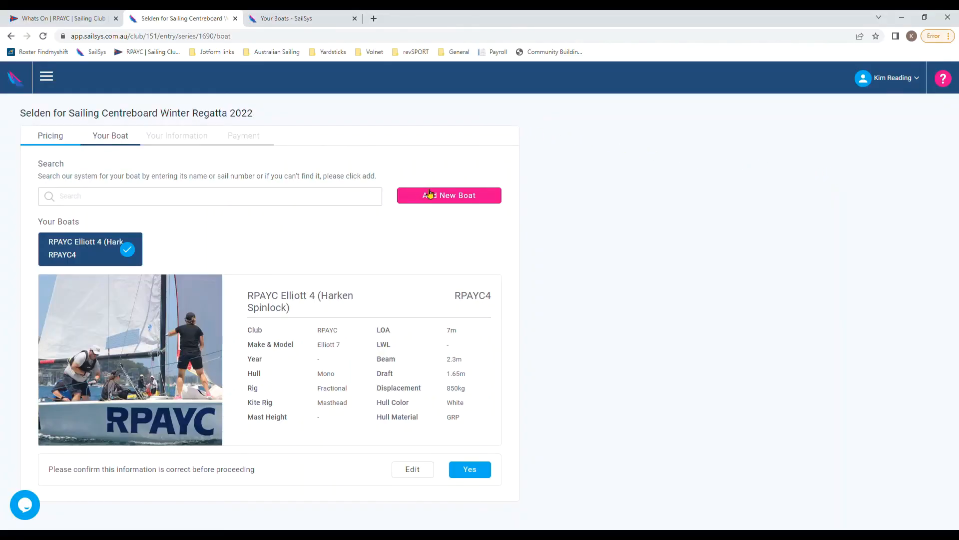
Step: Add a new boat with a photo, name RPAYC6 and sail number 123456
click(457, 198)
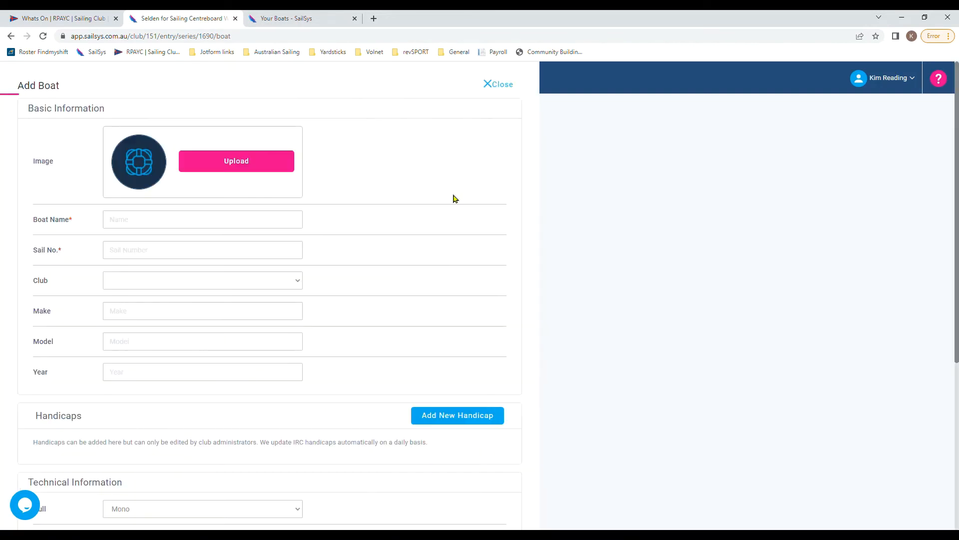
click(242, 166)
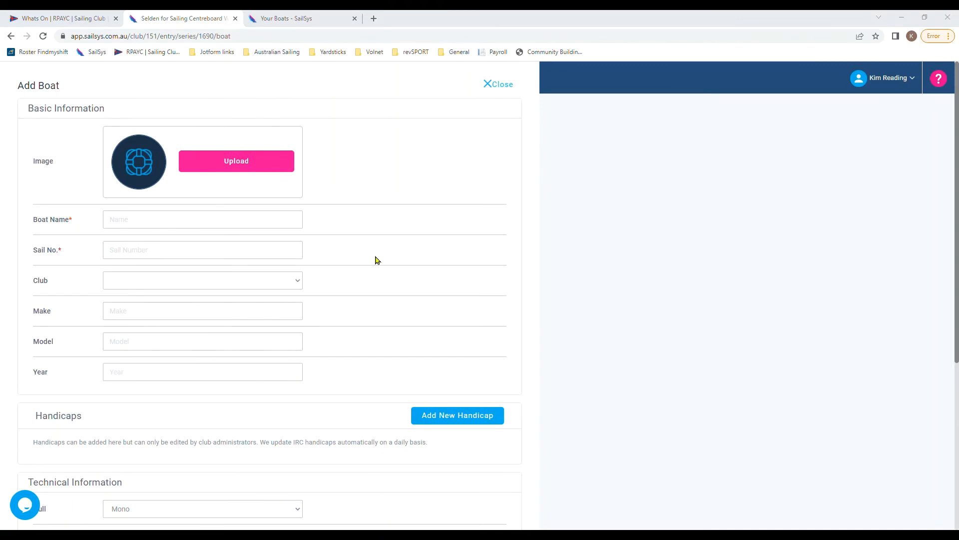
click(392, 262)
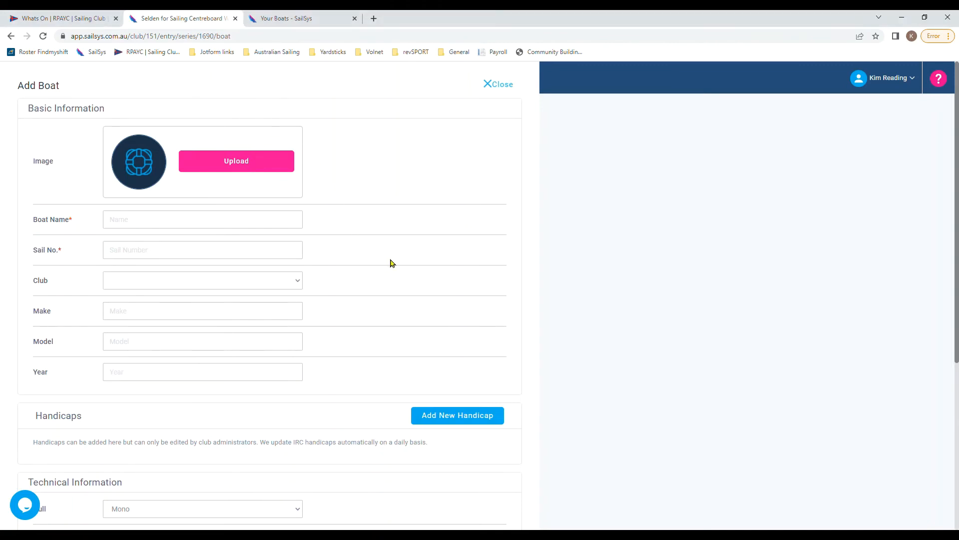
click(292, 227)
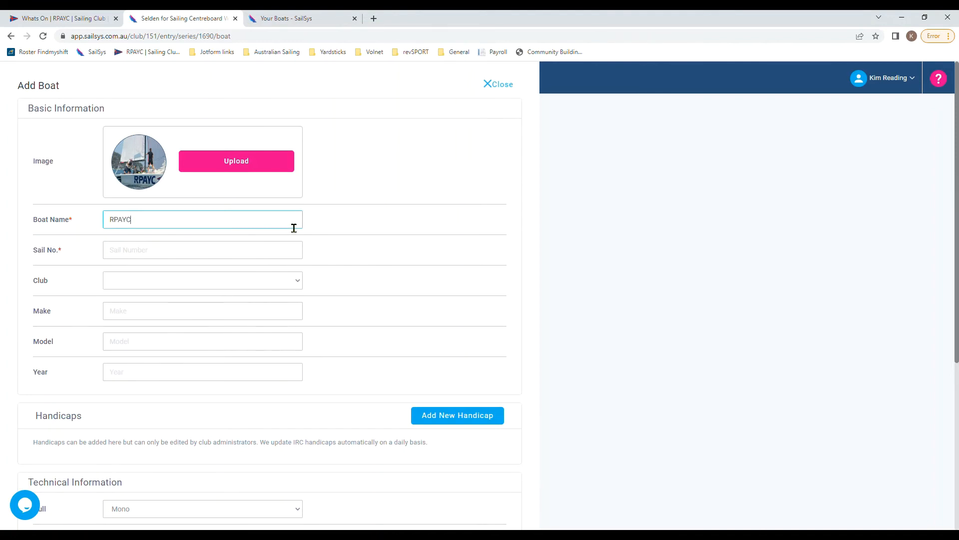
key(Tab)
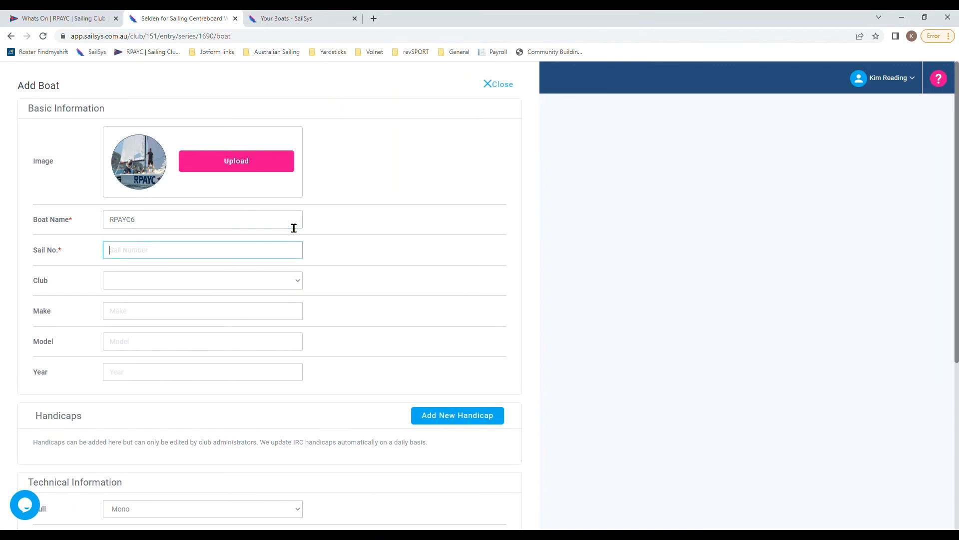
text(123456)
key(Tab)
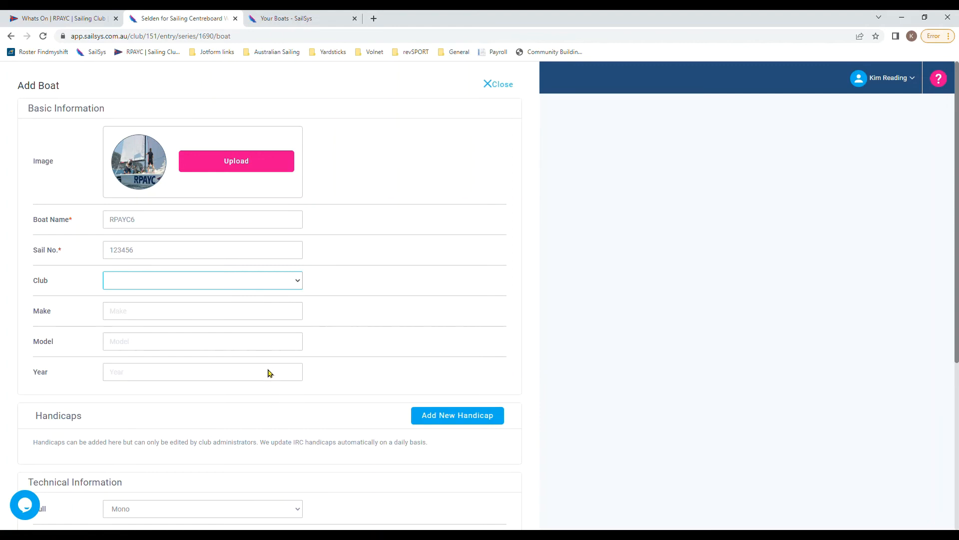
Step: Set the club to Royal Prince Alfred Yacht Club, make HARKEN and year 2022
click(271, 406)
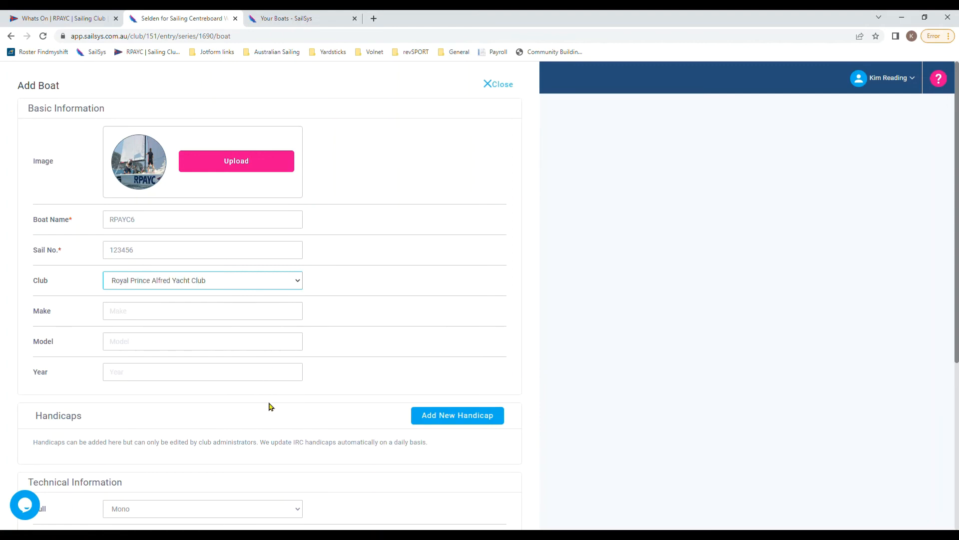
click(307, 320)
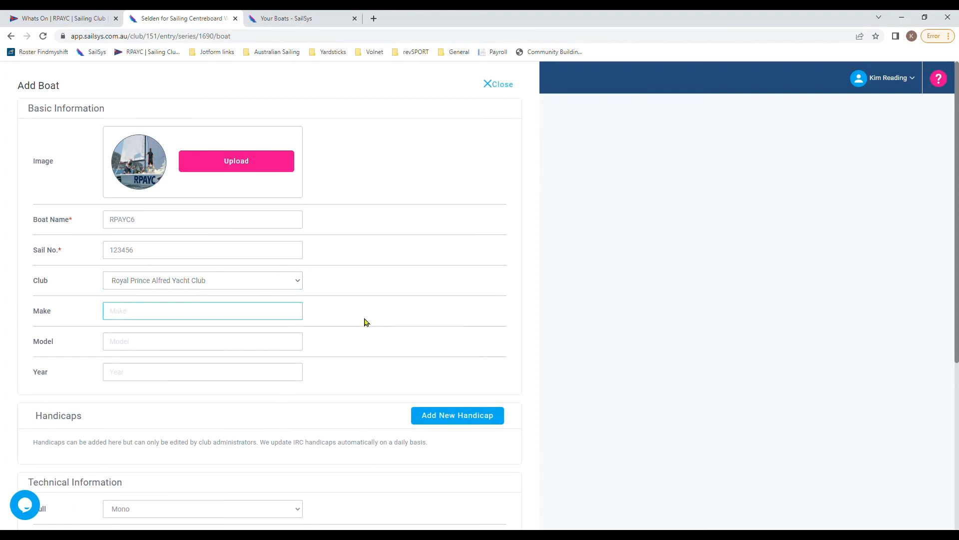
text(HARKEN)
key(Tab)
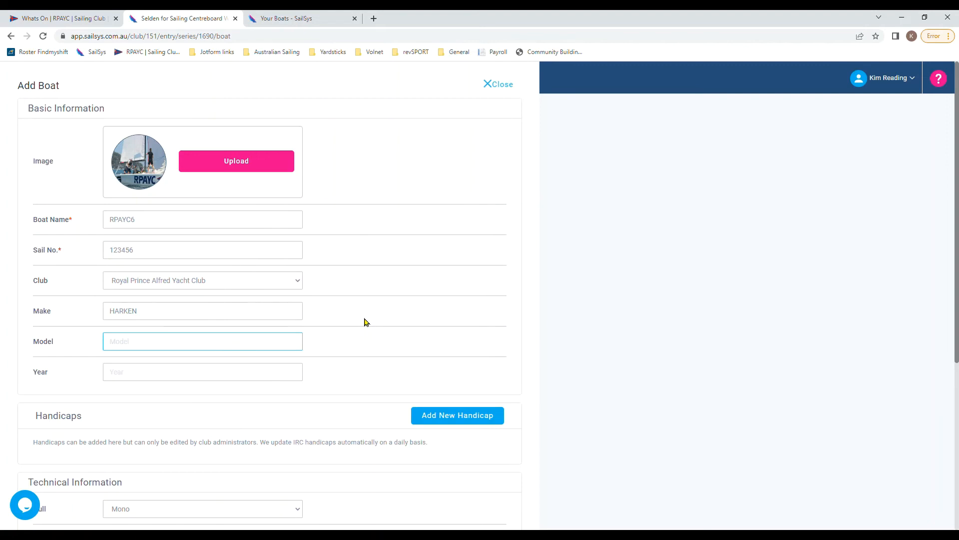
key(Tab)
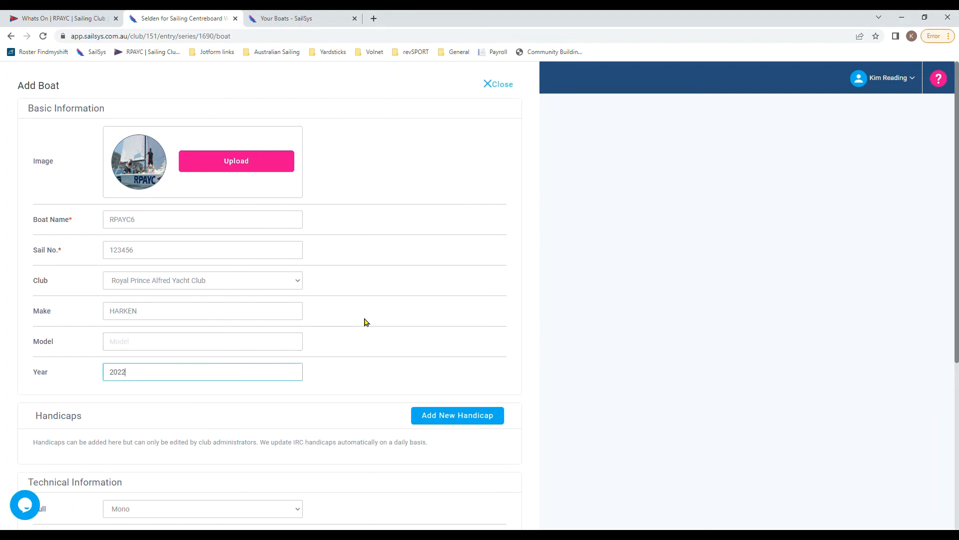
click(367, 323)
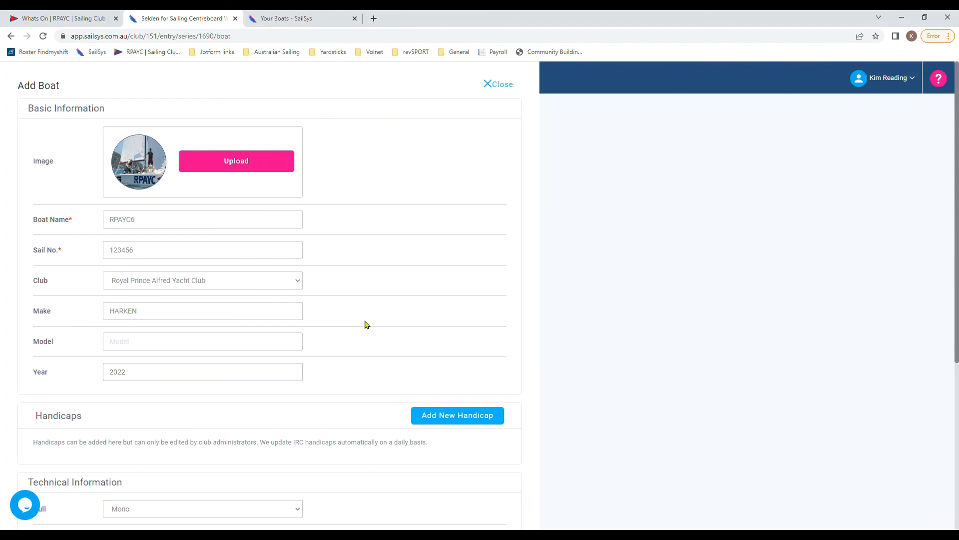
click(459, 416)
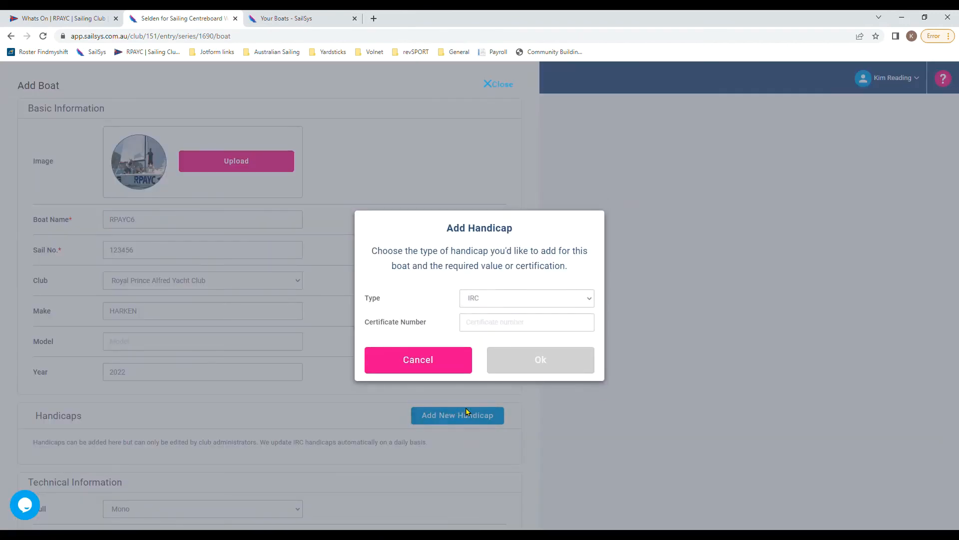
click(591, 300)
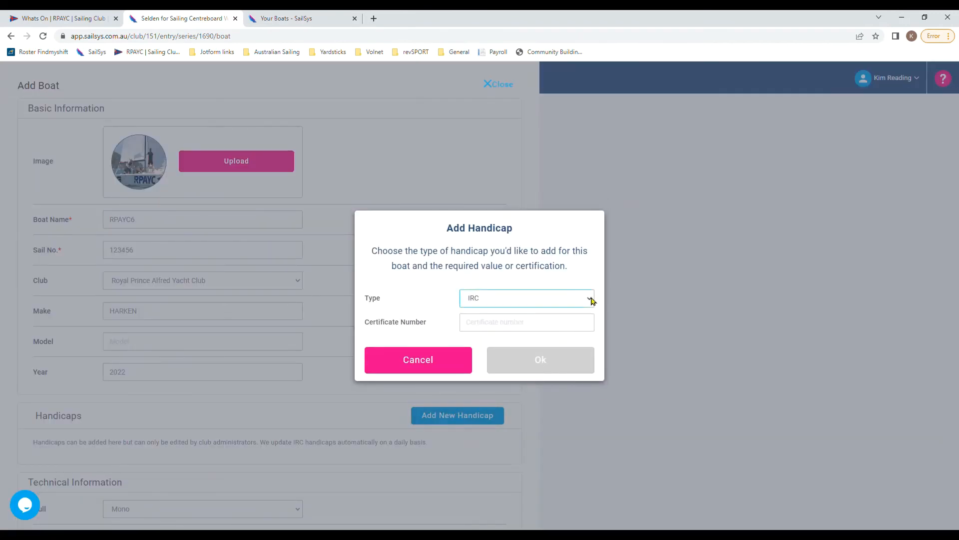
click(587, 336)
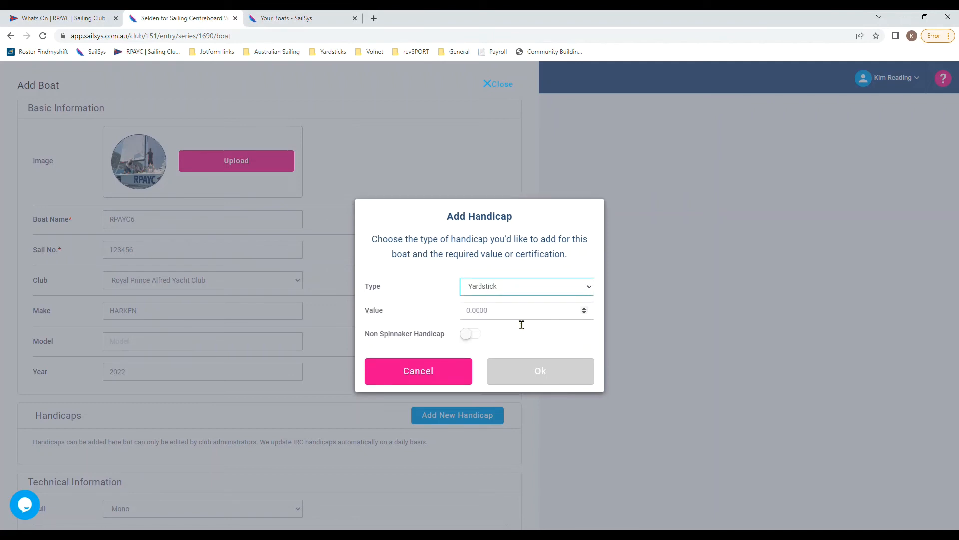
click(560, 317)
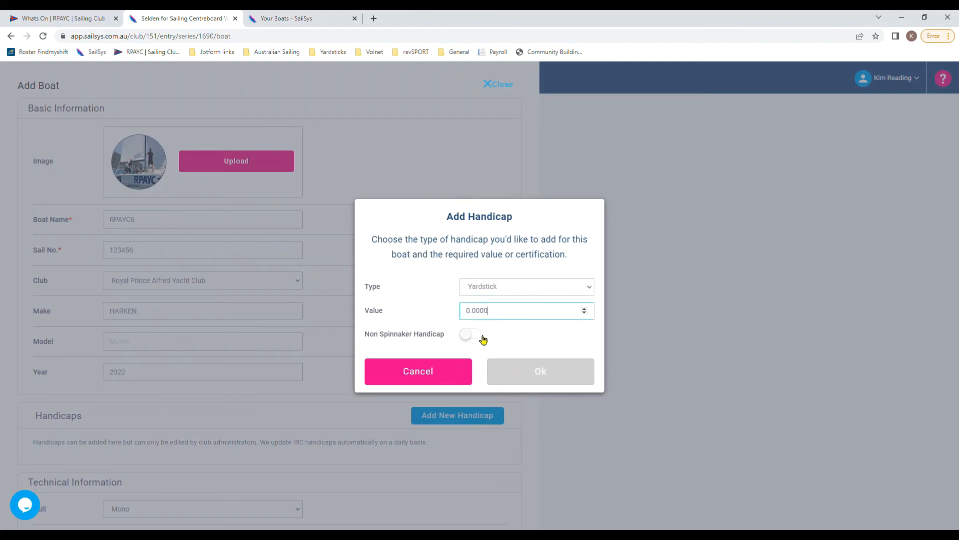
click(432, 373)
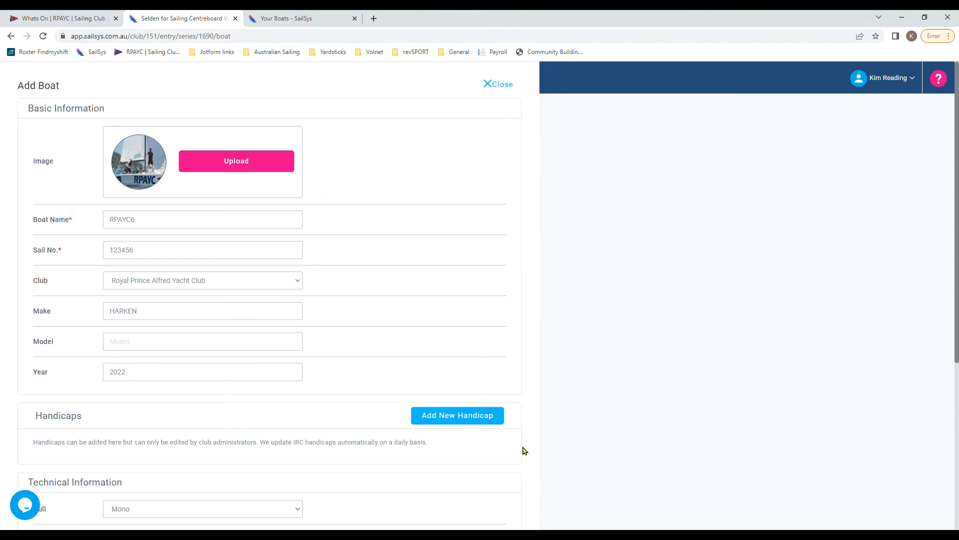
Step: Save the new boat RPAYC6 to the account
scroll(524, 451, down, 3)
scroll(524, 451, down, 1)
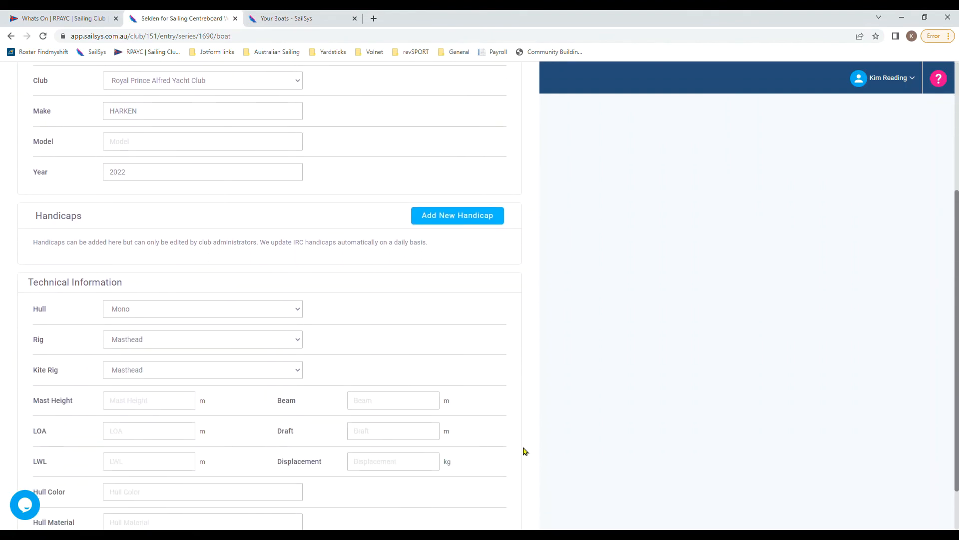
scroll(524, 450, down, 1)
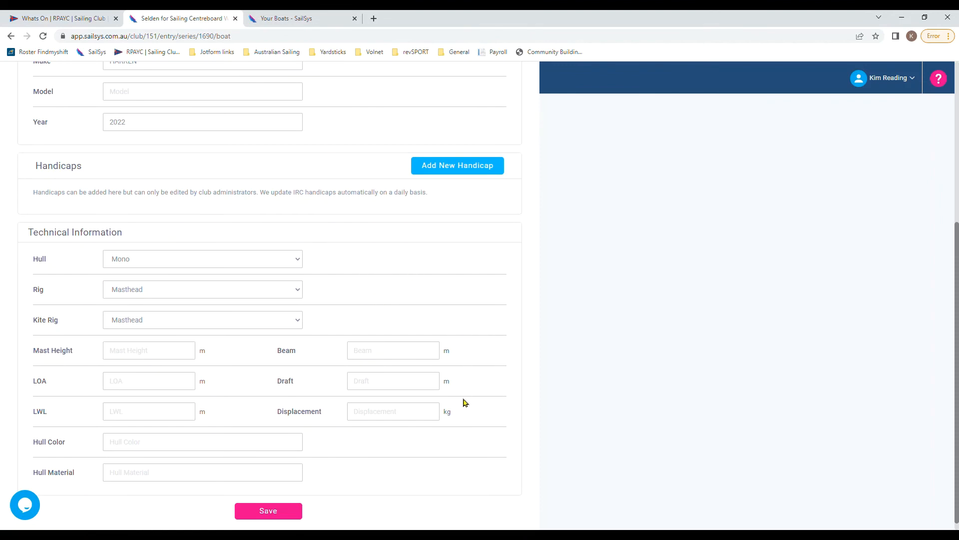
click(268, 510)
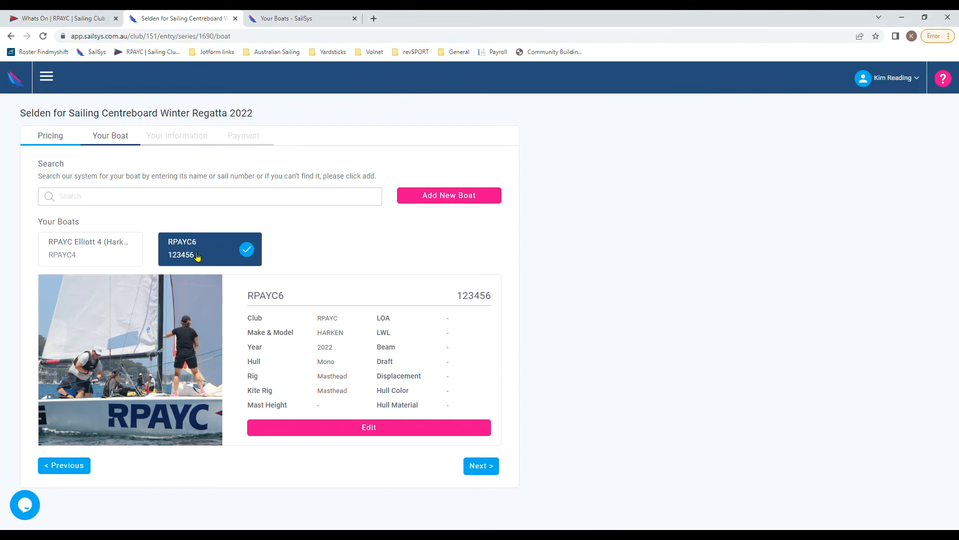
Step: Choose RPAYC6 rather than the Elliott 4 for the entry and continue
click(129, 256)
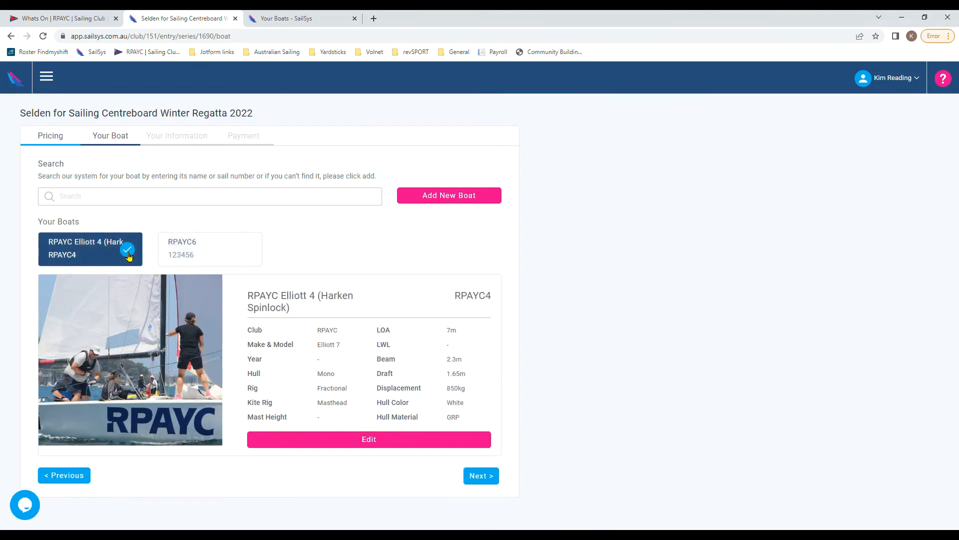
click(237, 254)
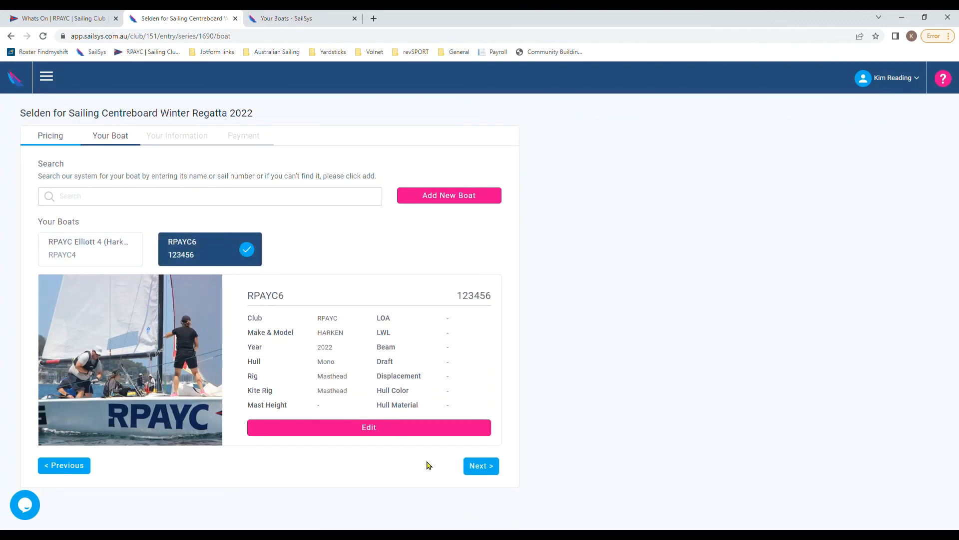
click(481, 467)
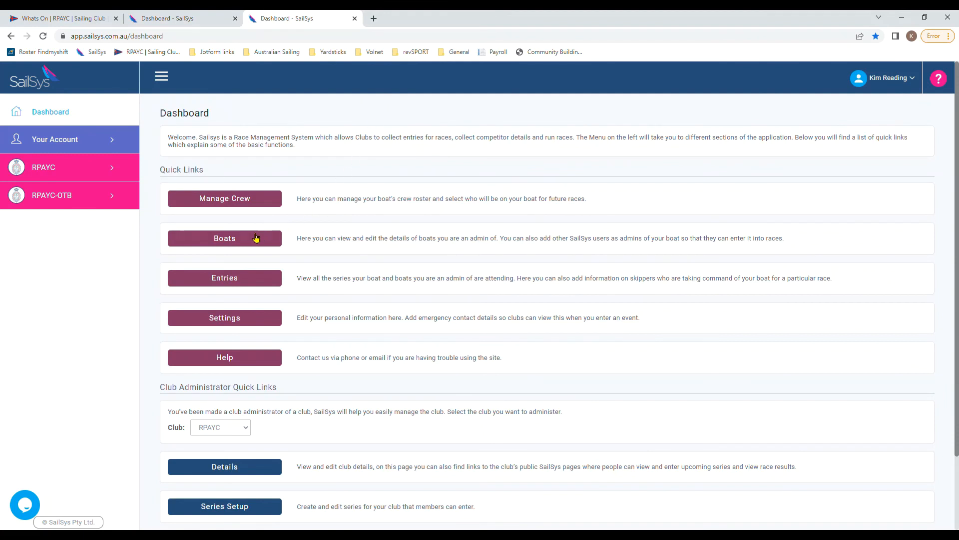
Step: Open boat RPAYC6 from your boats list and start editing its details
click(256, 238)
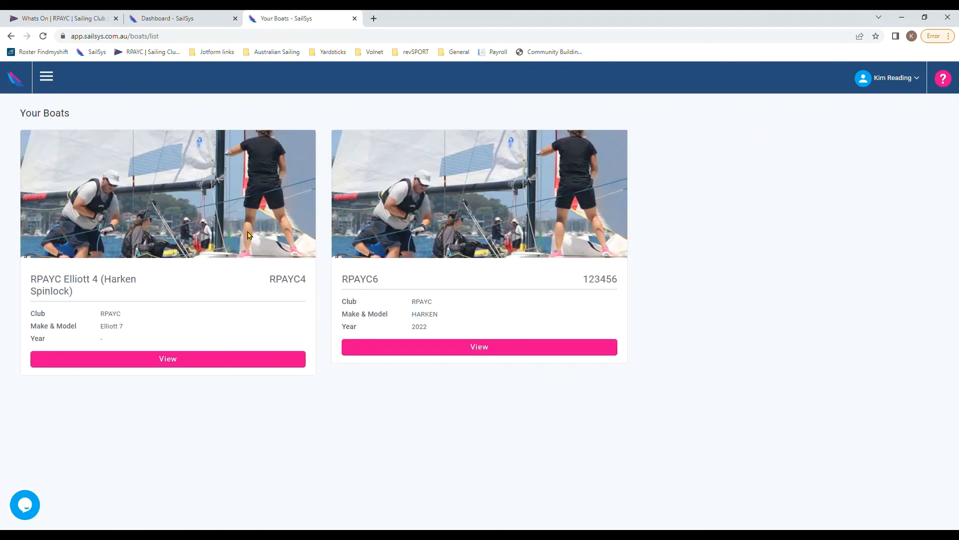
click(486, 348)
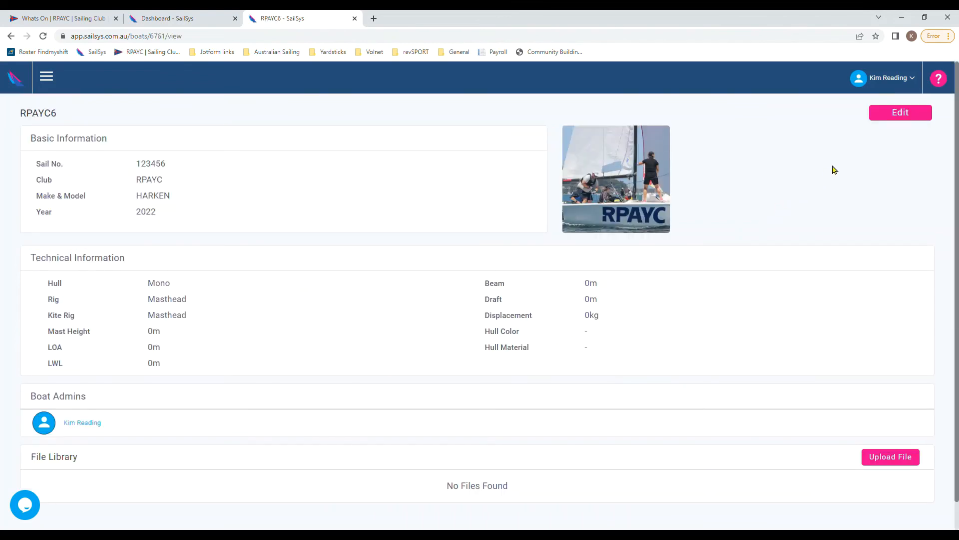
click(894, 117)
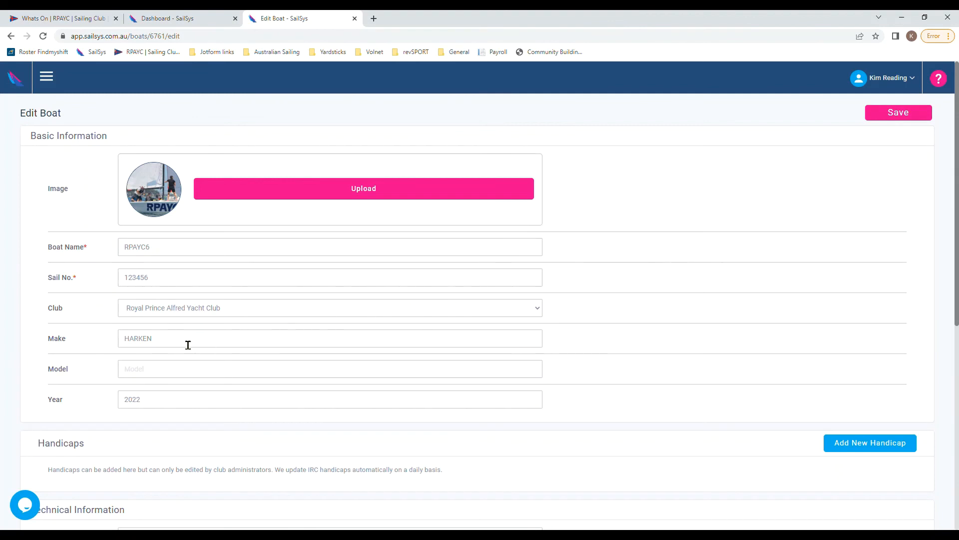
Step: Replace the make HARKEN with Elliott and save the boat details
drag(188, 345, 129, 343)
text(Elliott)
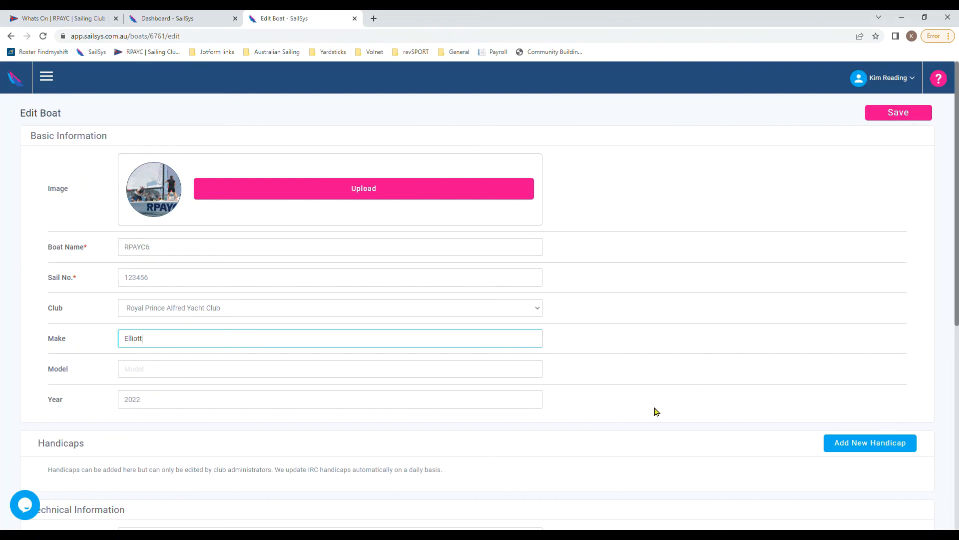
scroll(648, 411, down, 5)
scroll(661, 415, down, 2)
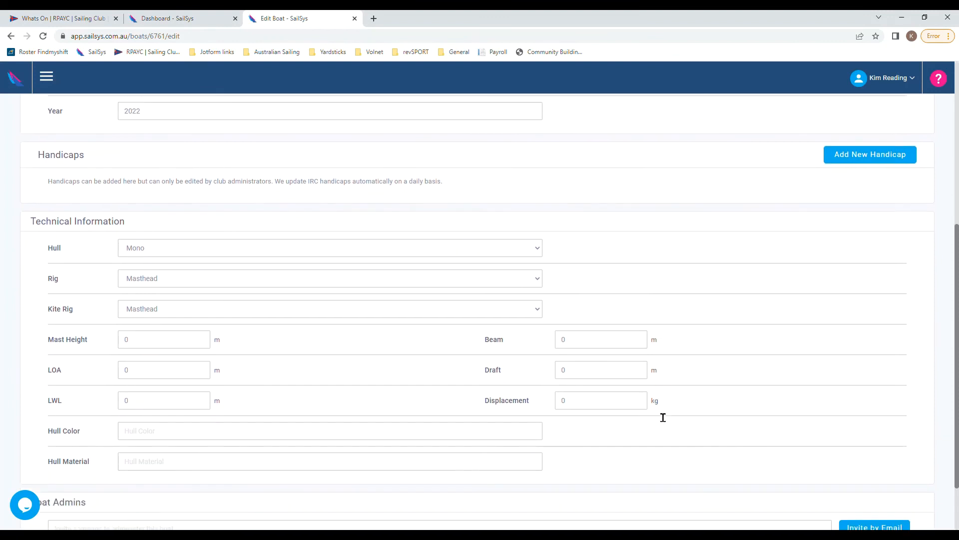
scroll(660, 414, up, 5)
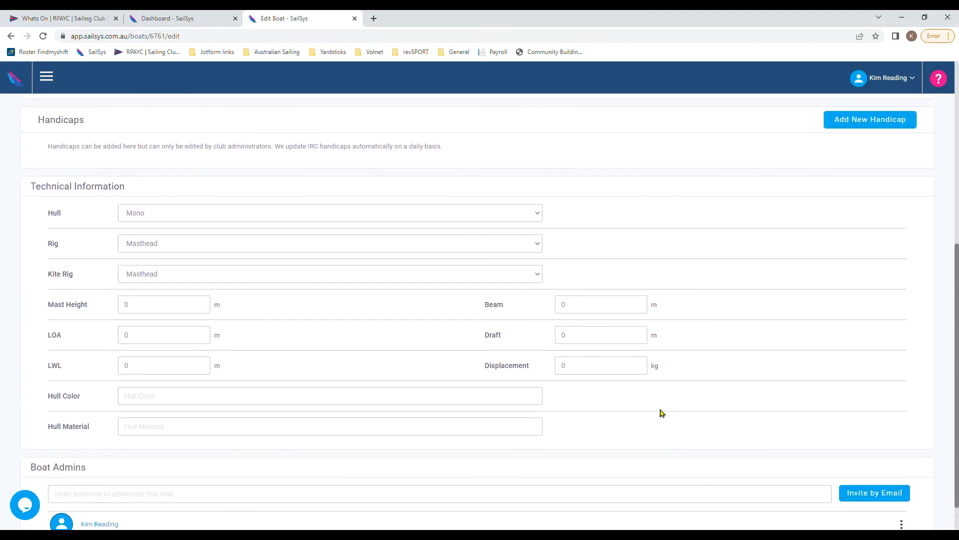
scroll(671, 410, up, 2)
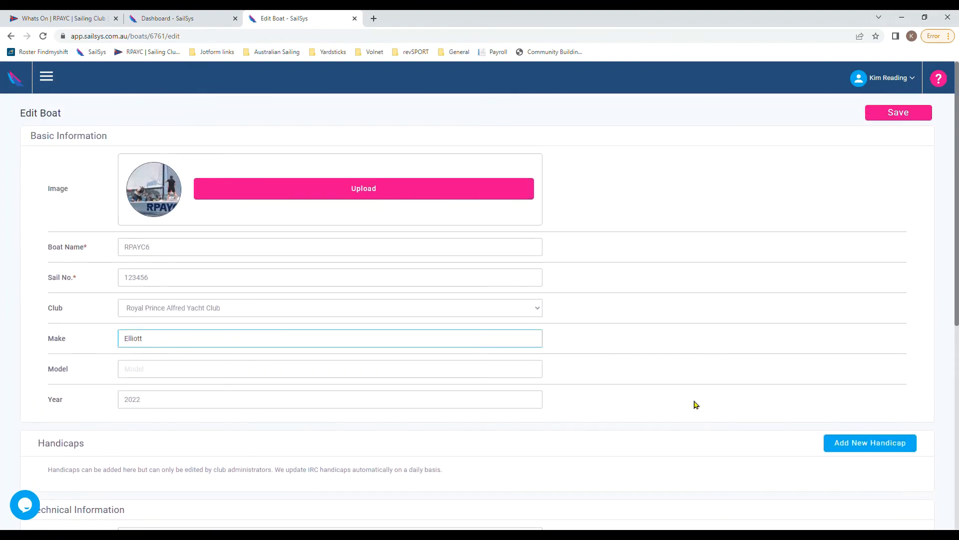
click(907, 116)
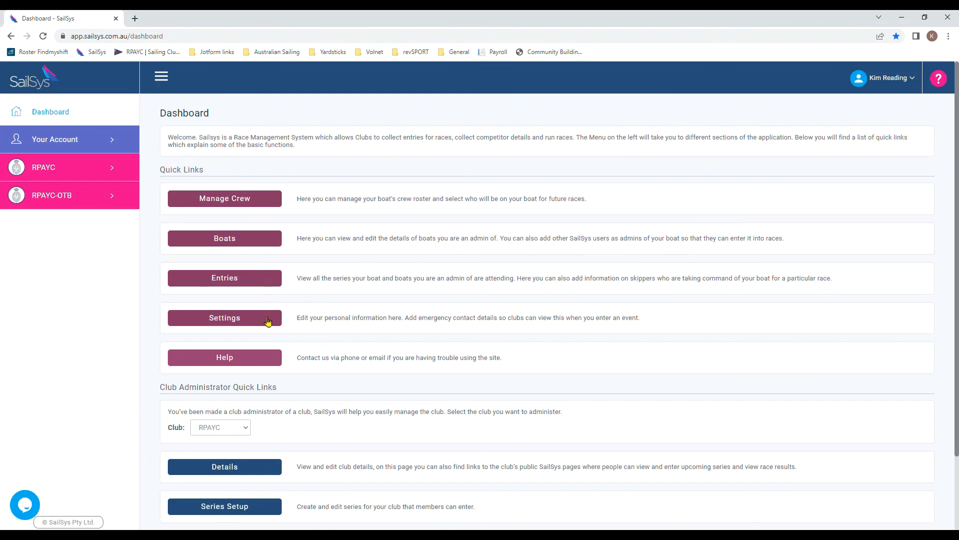
Step: Open the SailSys Help Centre from Help > Help Articles, listing categories like General Help and Boat Admin
click(264, 359)
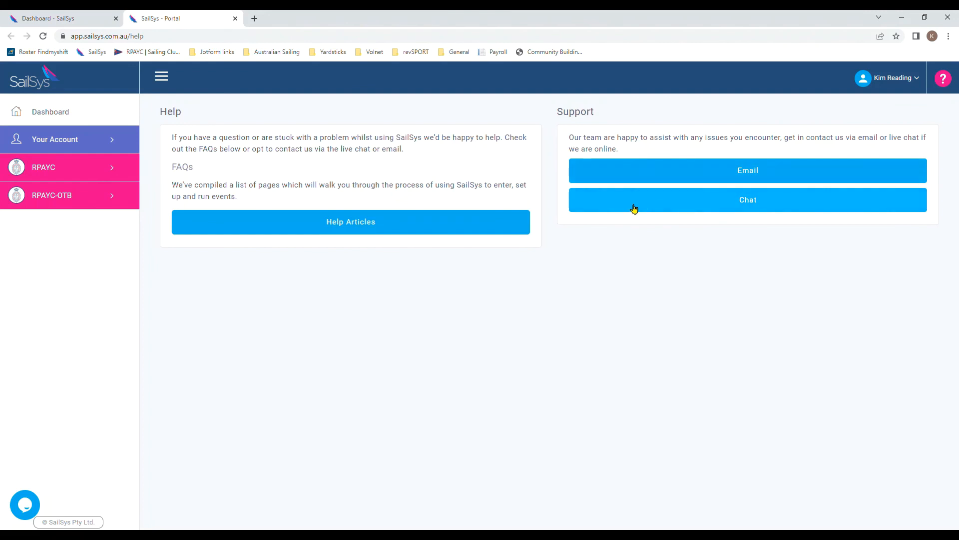
click(389, 224)
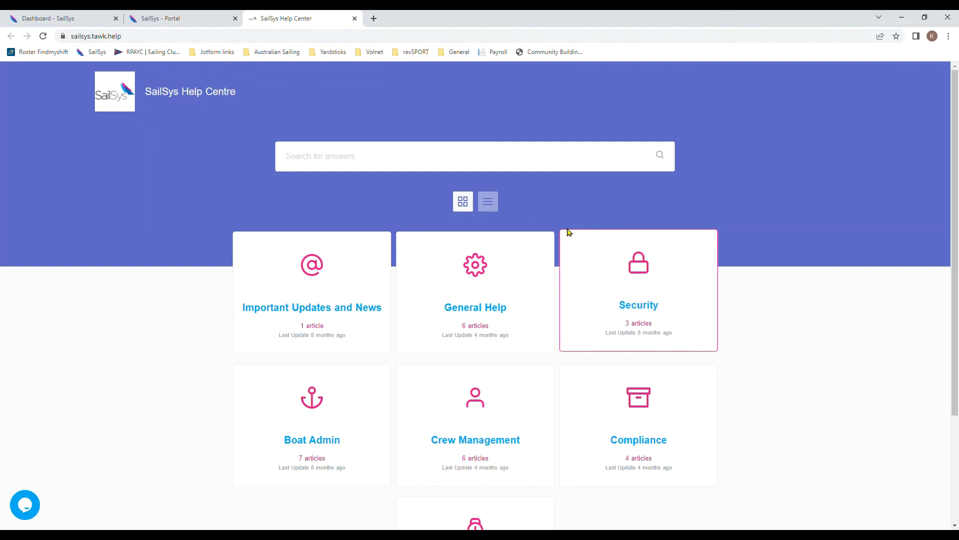
click(563, 163)
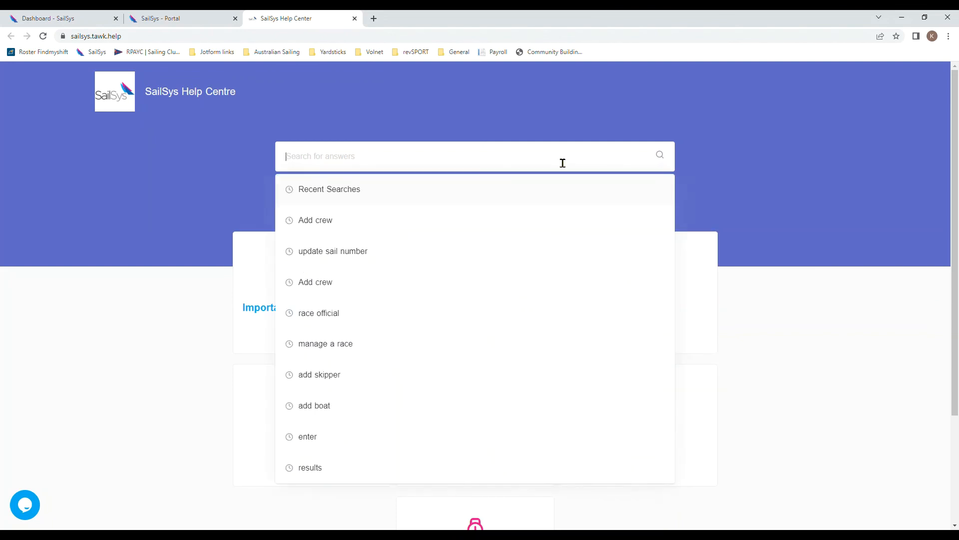
text(Add crew)
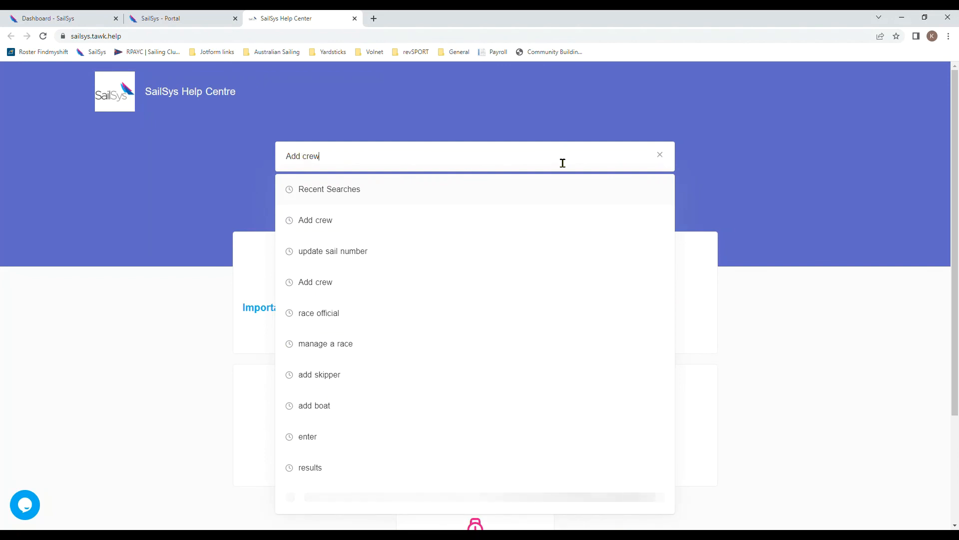
key(Return)
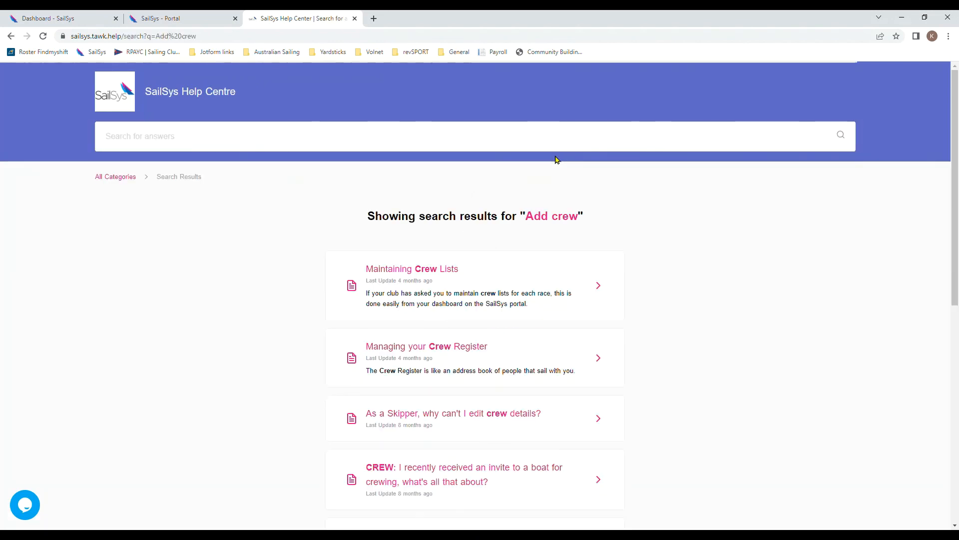
click(603, 289)
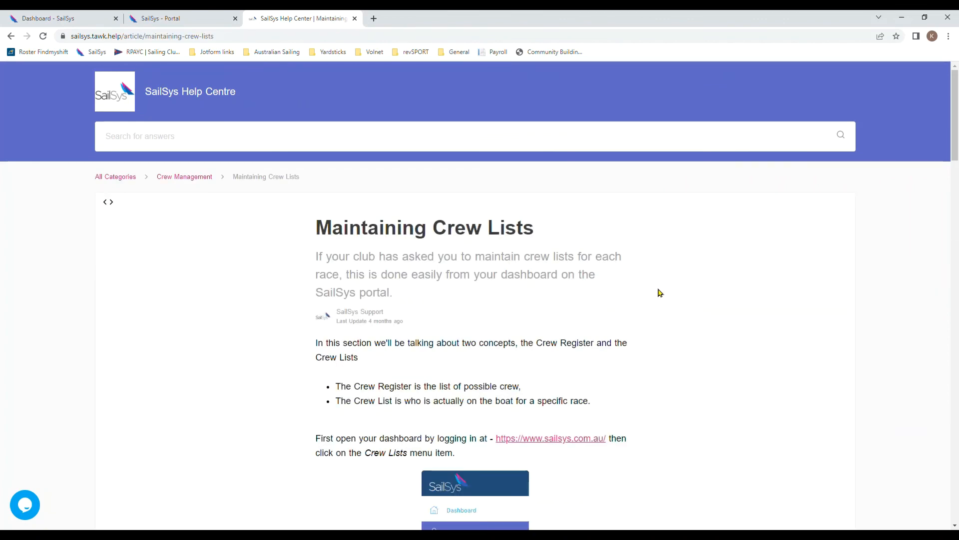
scroll(658, 293, down, 5)
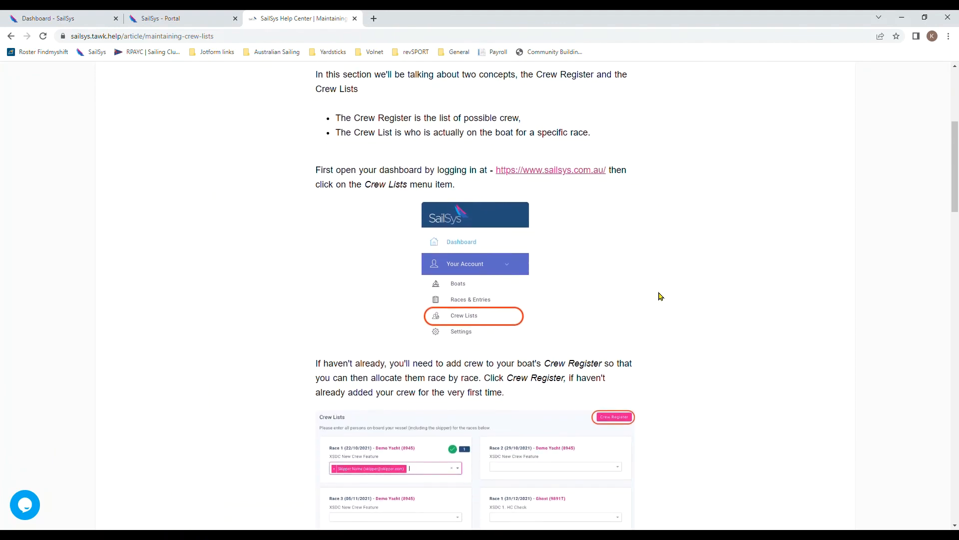
scroll(658, 296, down, 7)
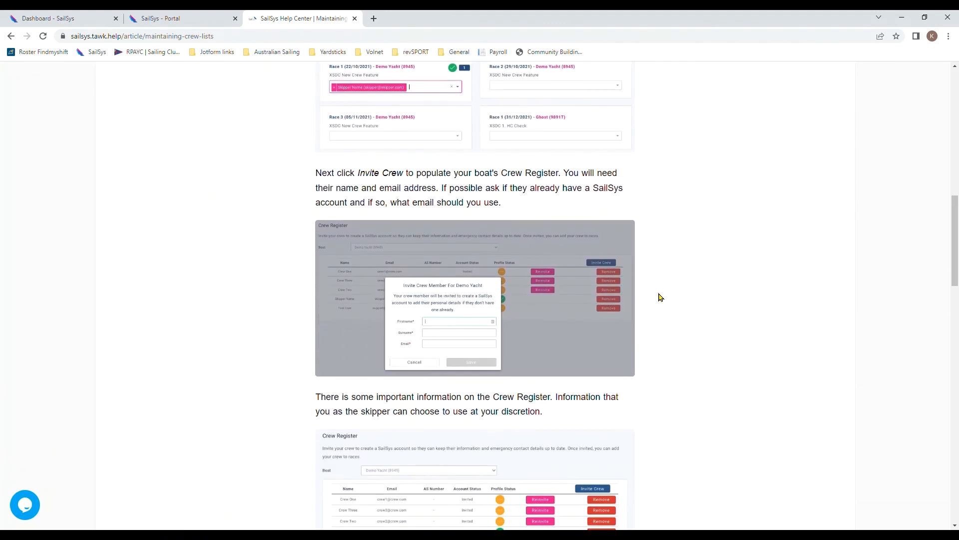
scroll(658, 296, down, 3)
scroll(658, 296, down, 3)
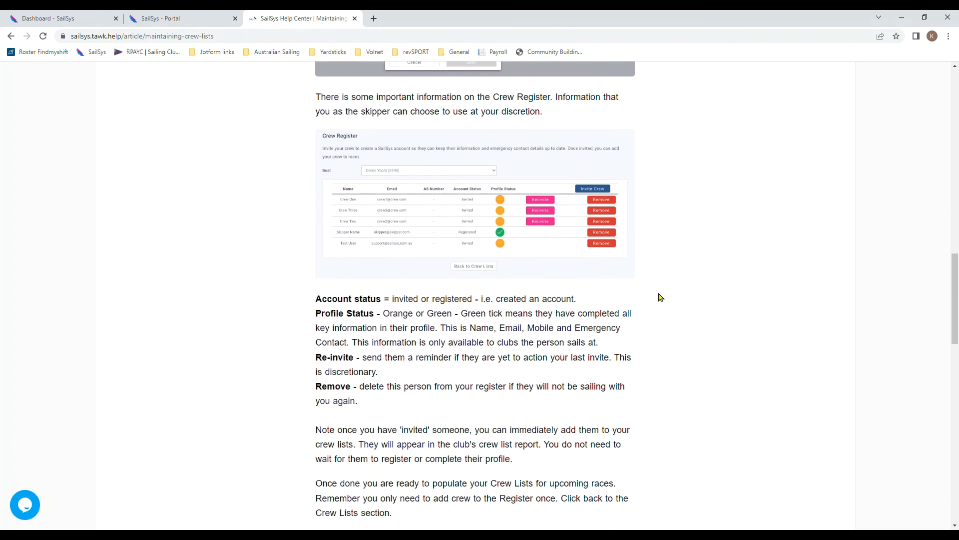
scroll(658, 297, down, 1)
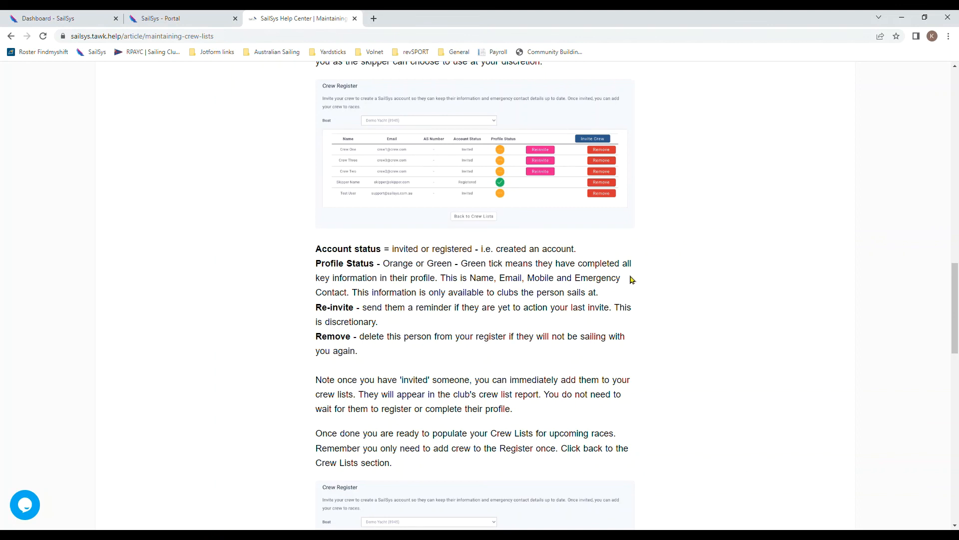
scroll(679, 302, down, 4)
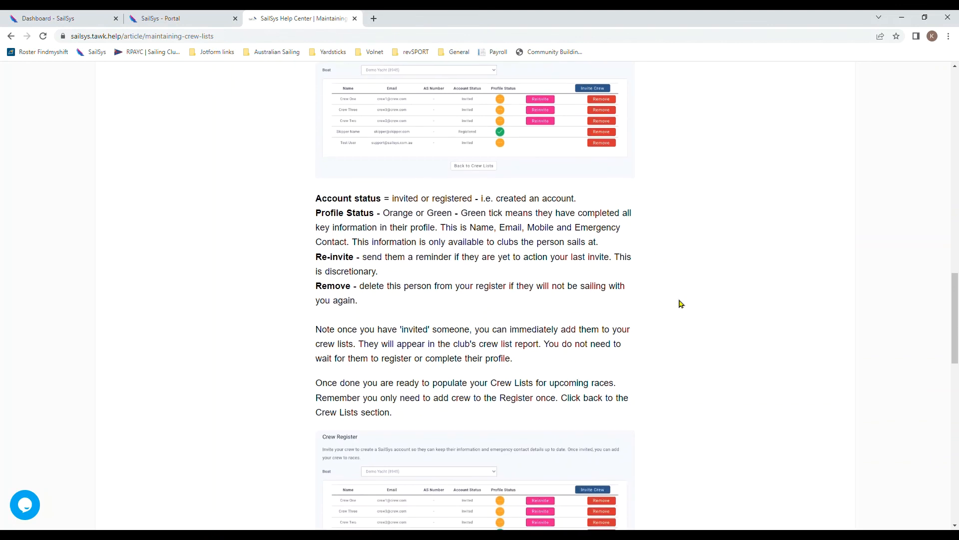
scroll(681, 303, down, 7)
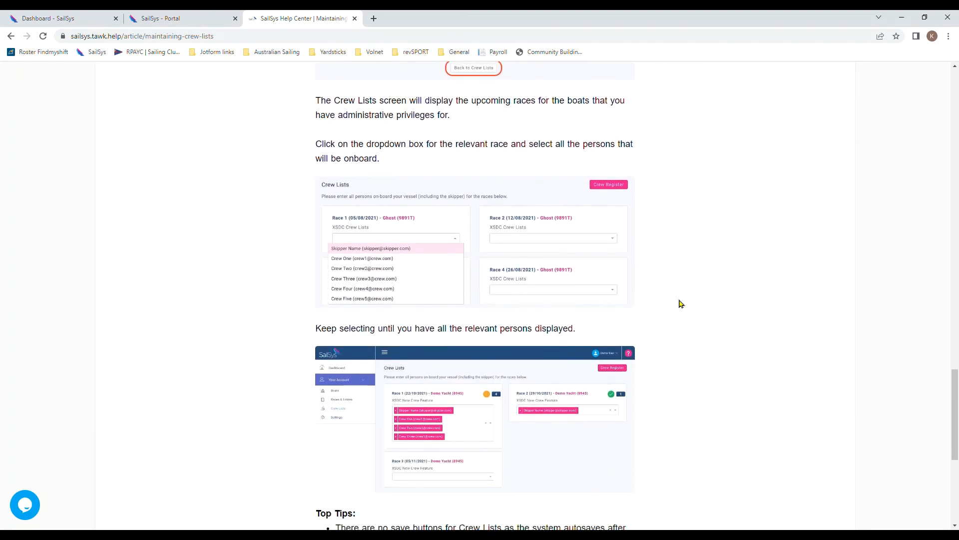
scroll(681, 304, down, 3)
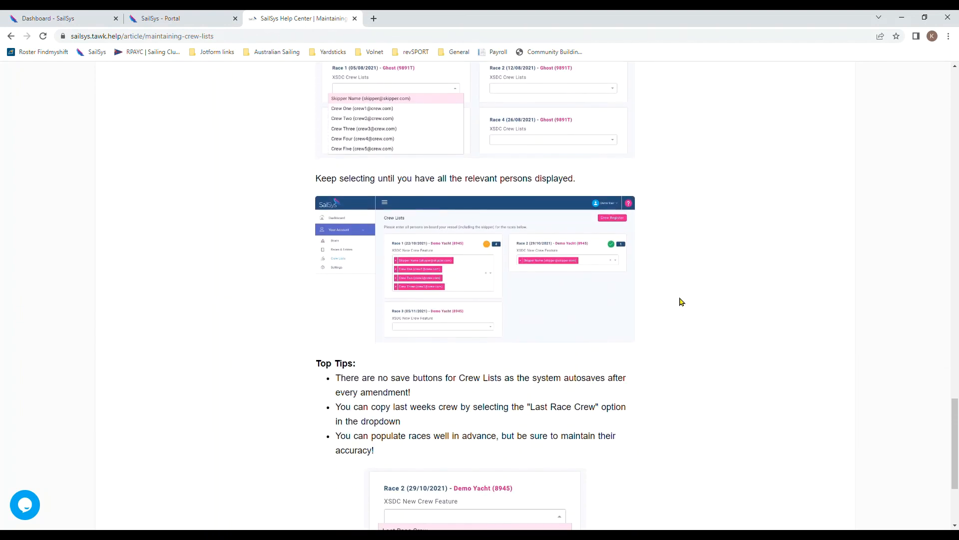
scroll(681, 302, up, 15)
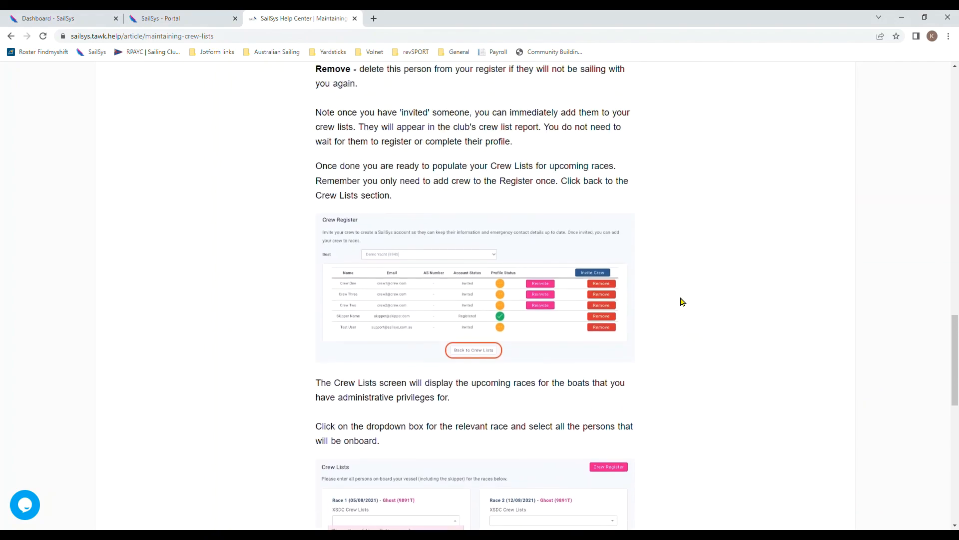
scroll(684, 301, up, 15)
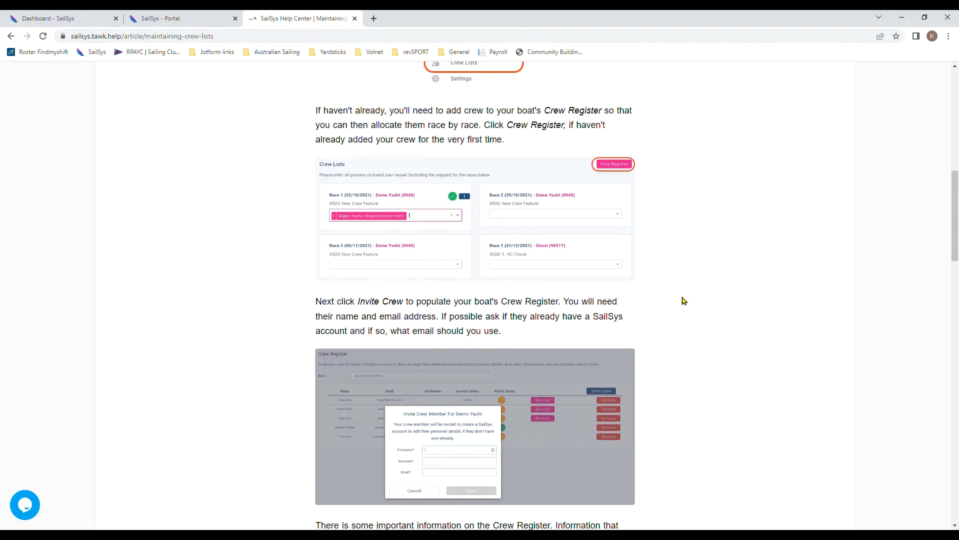
scroll(684, 300, up, 4)
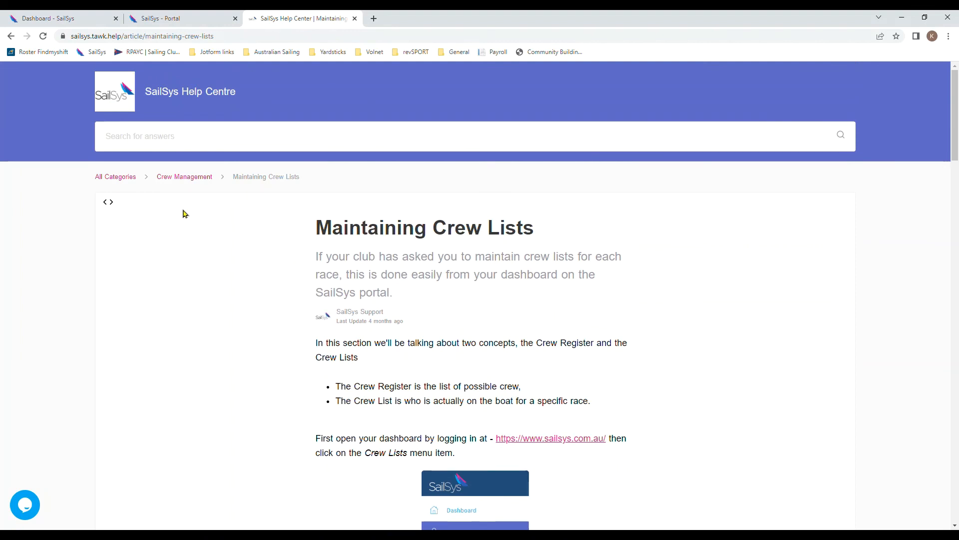
click(131, 179)
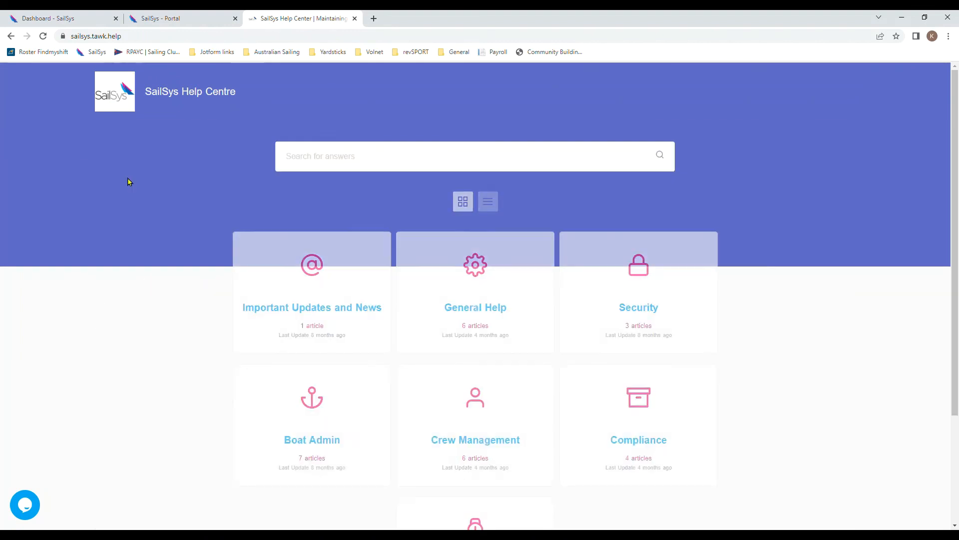